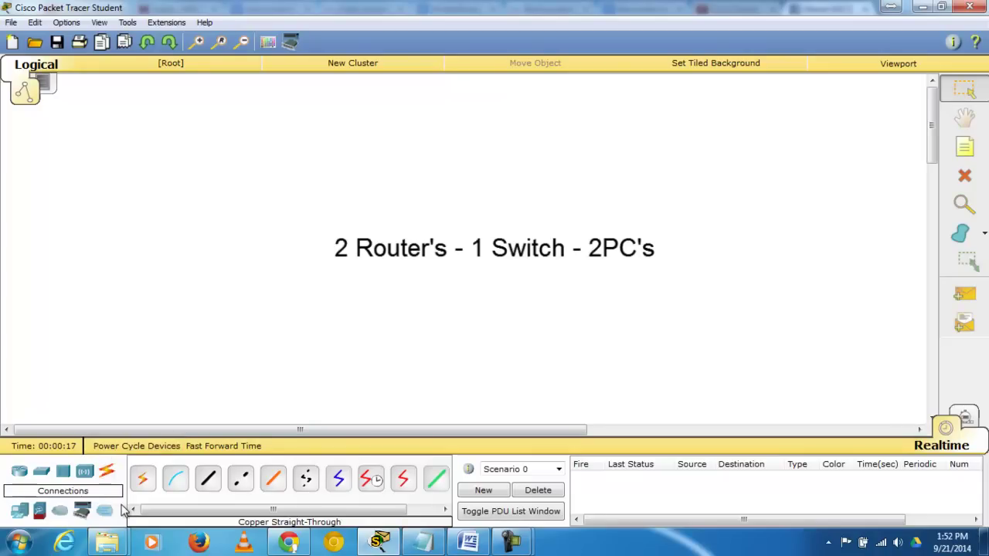
Step: Place two 2901 routers, a 2960 switch below them, and two PCs under the switch
click(20, 472)
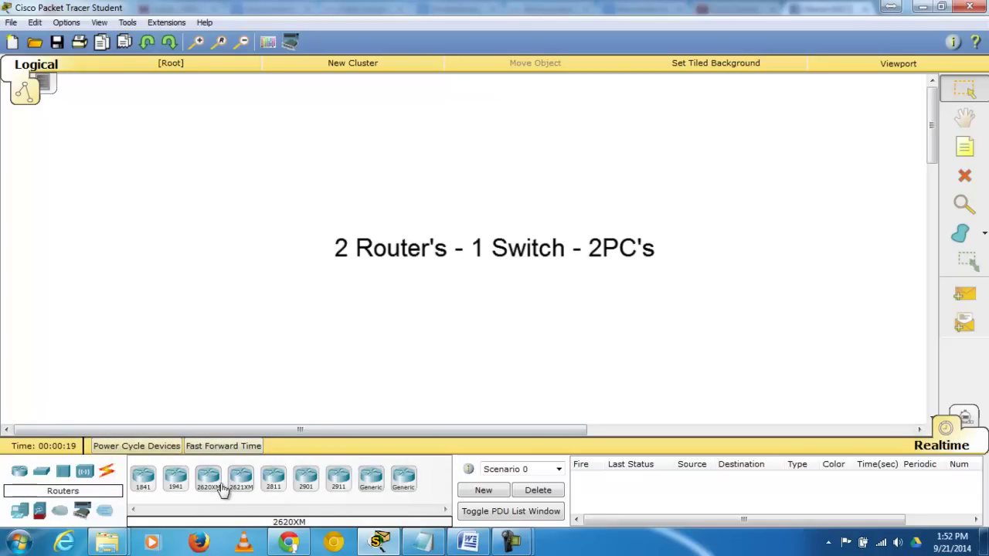
drag(307, 480, 415, 120)
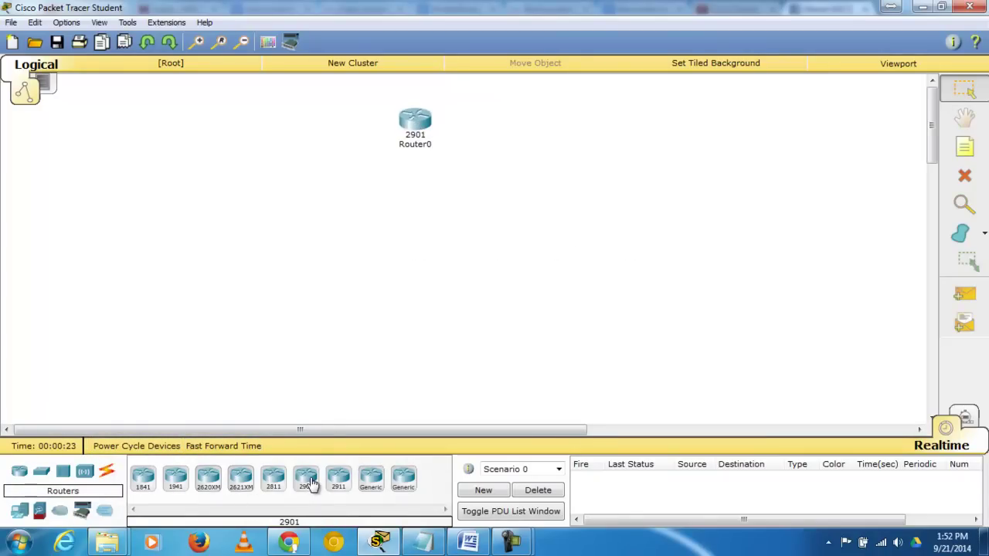
drag(307, 479, 413, 214)
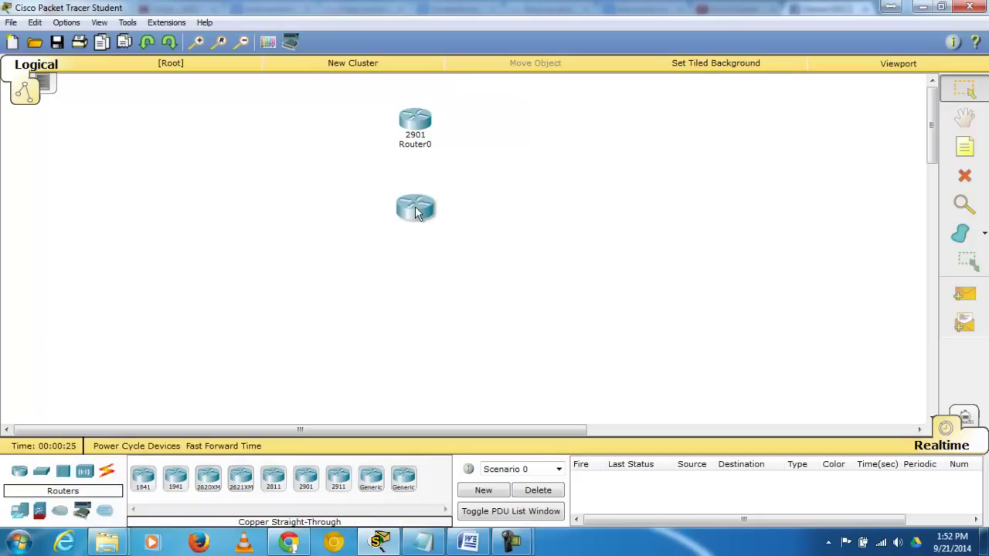
click(43, 473)
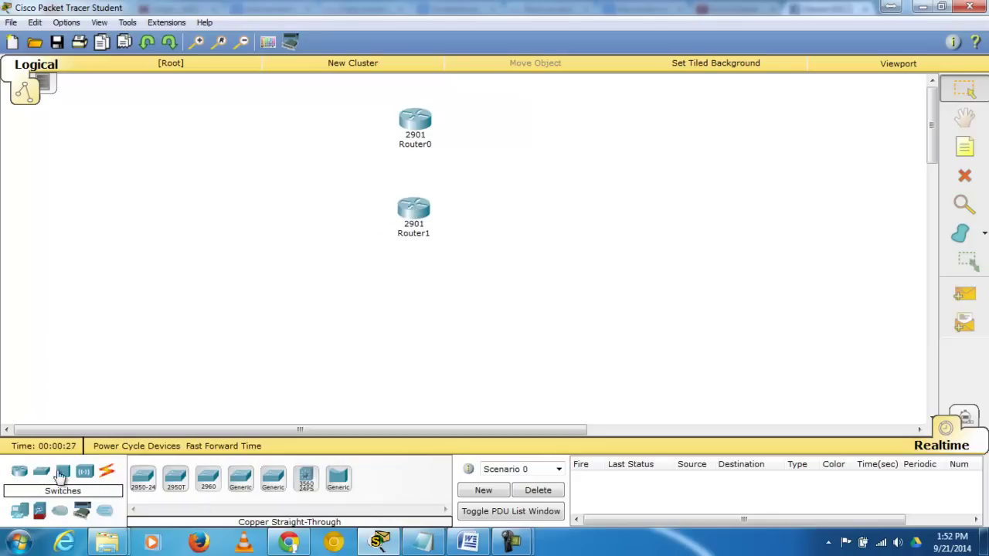
drag(213, 483, 411, 303)
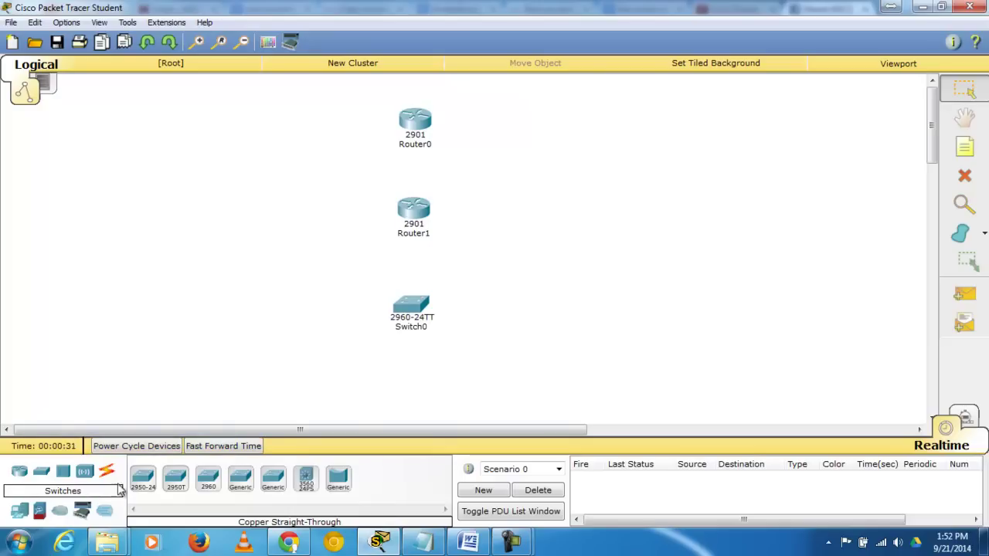
click(29, 512)
drag(147, 480, 313, 395)
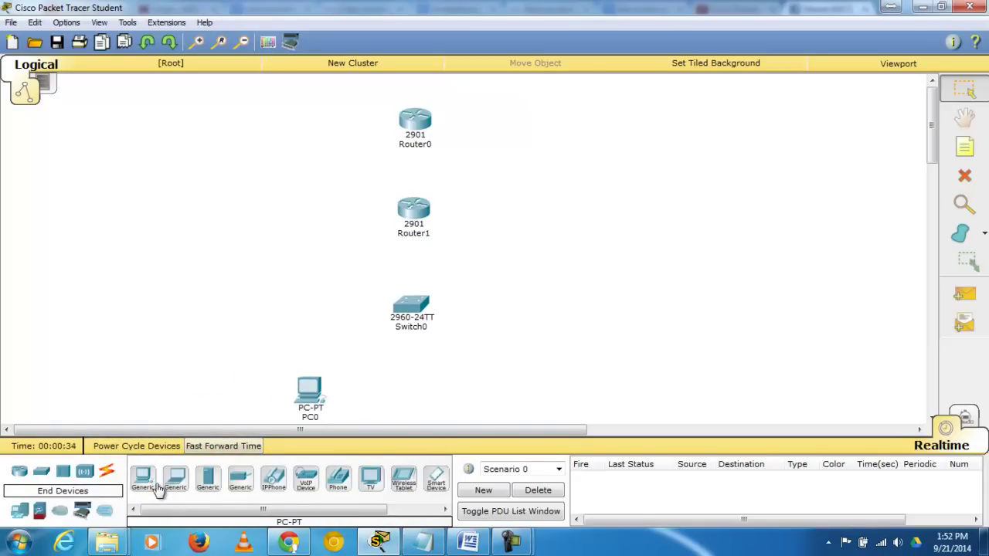
drag(144, 481, 504, 402)
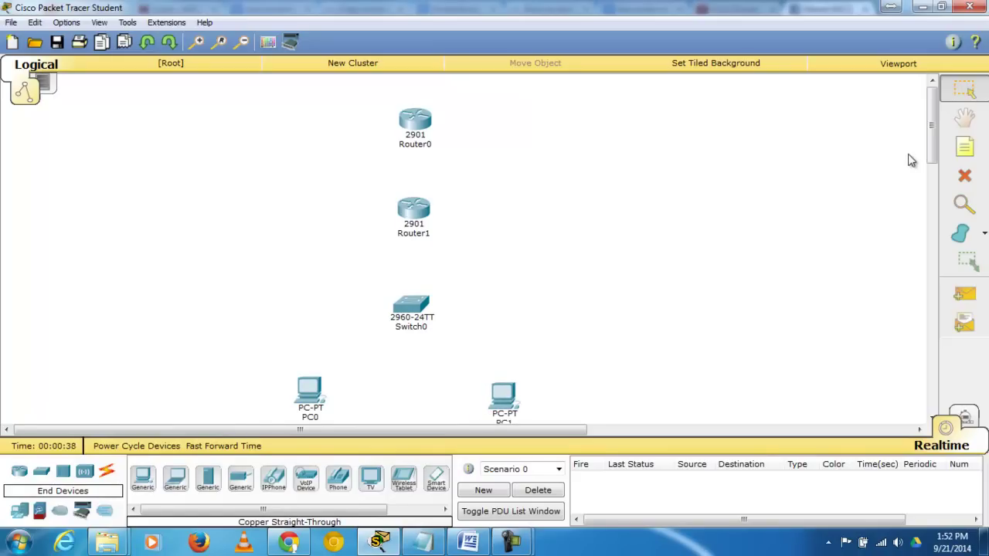
Step: Rename the top router from Router0 to ISP
click(427, 145)
drag(432, 145, 392, 146)
text(ISP)
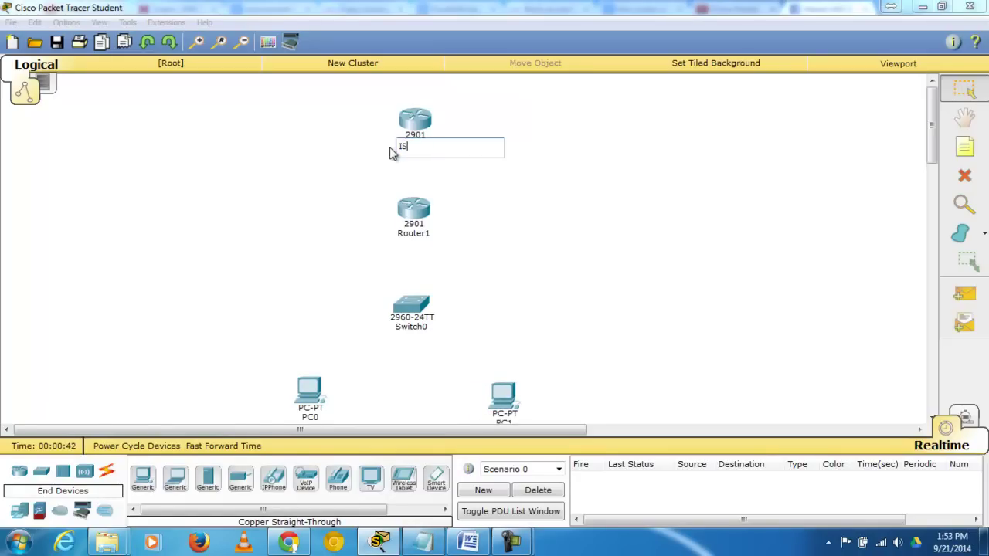
click(426, 231)
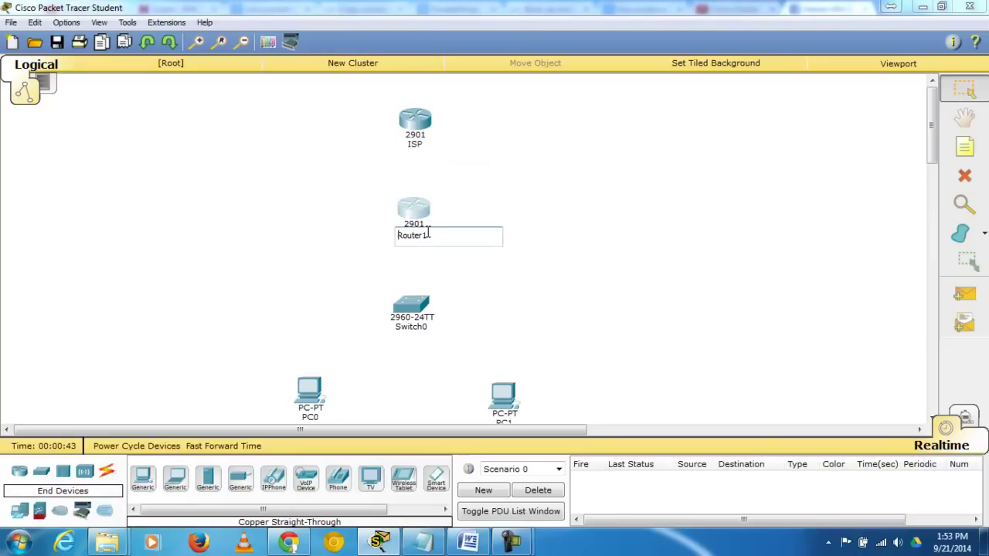
Step: Install two HWIC-2T serial cards and a blank cover in the ISP router's slots
double_click(422, 123)
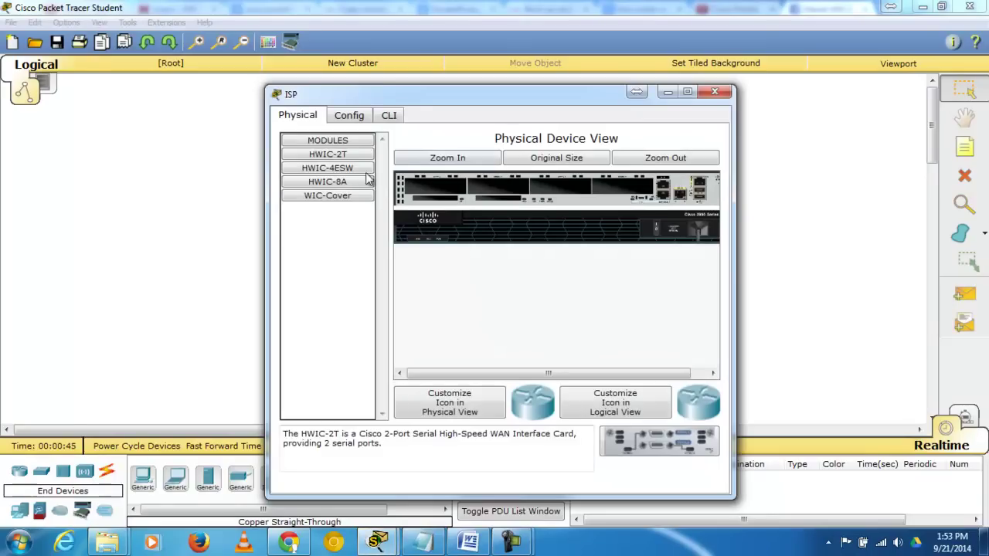
drag(328, 154, 621, 186)
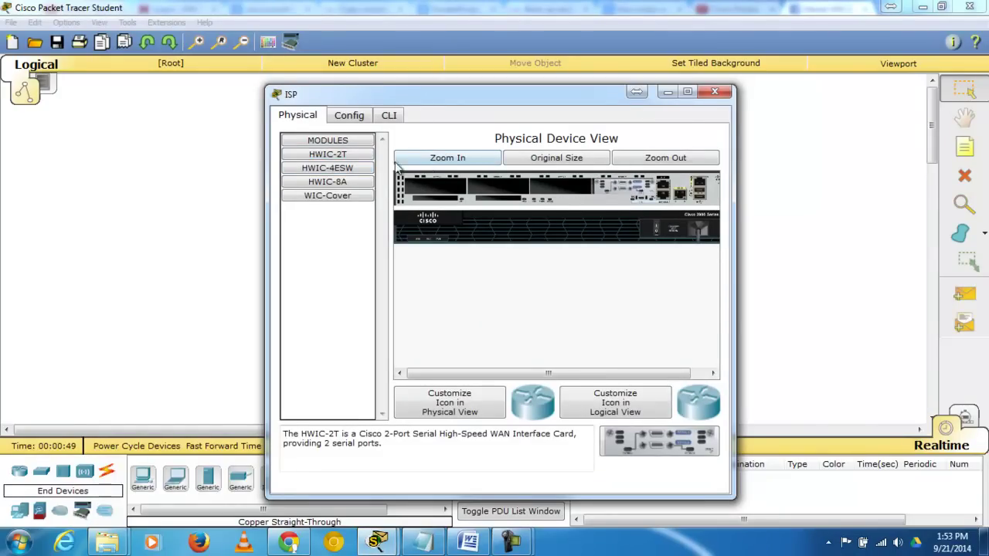
drag(370, 156, 560, 184)
drag(328, 195, 438, 186)
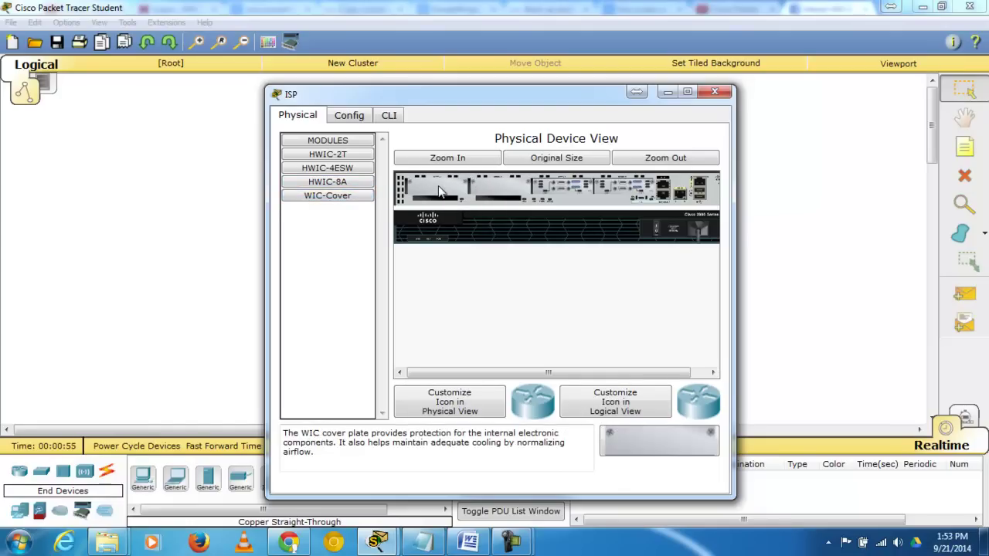
click(719, 94)
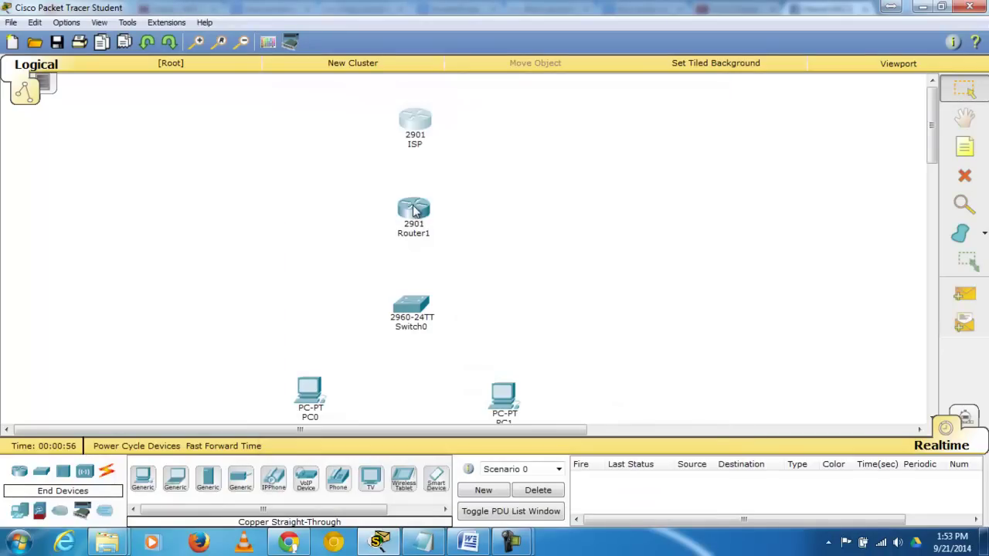
Step: Fit Router1 with HWIC-2T serial cards and a blank slot cover after dismissing the power-on warning
click(415, 209)
drag(357, 154, 641, 197)
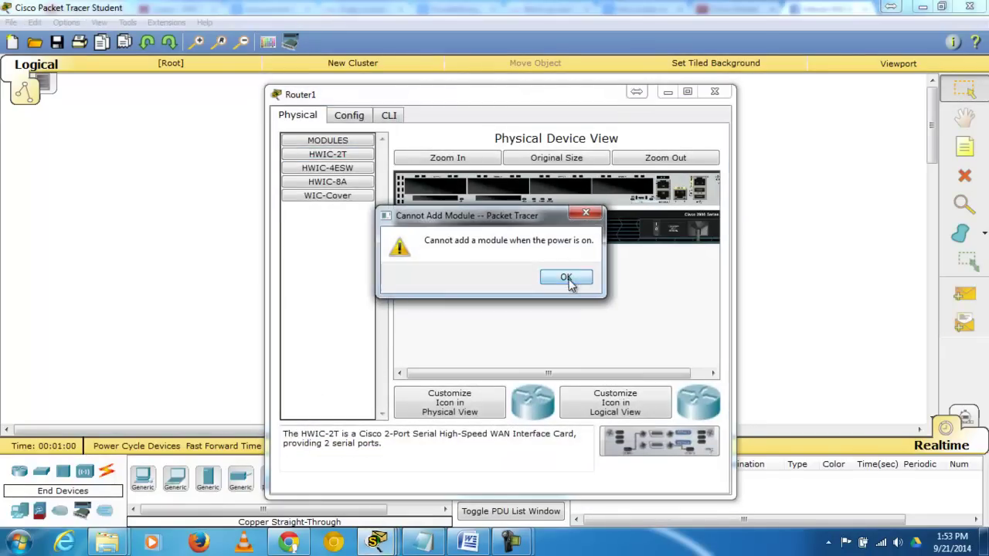
click(568, 278)
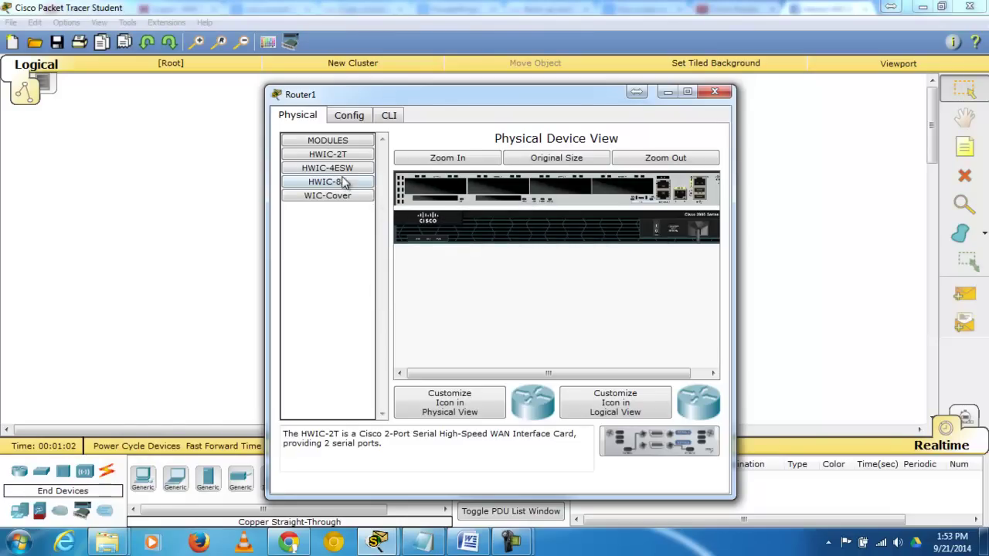
drag(342, 155, 630, 192)
drag(356, 156, 554, 187)
drag(340, 196, 498, 188)
drag(342, 196, 438, 196)
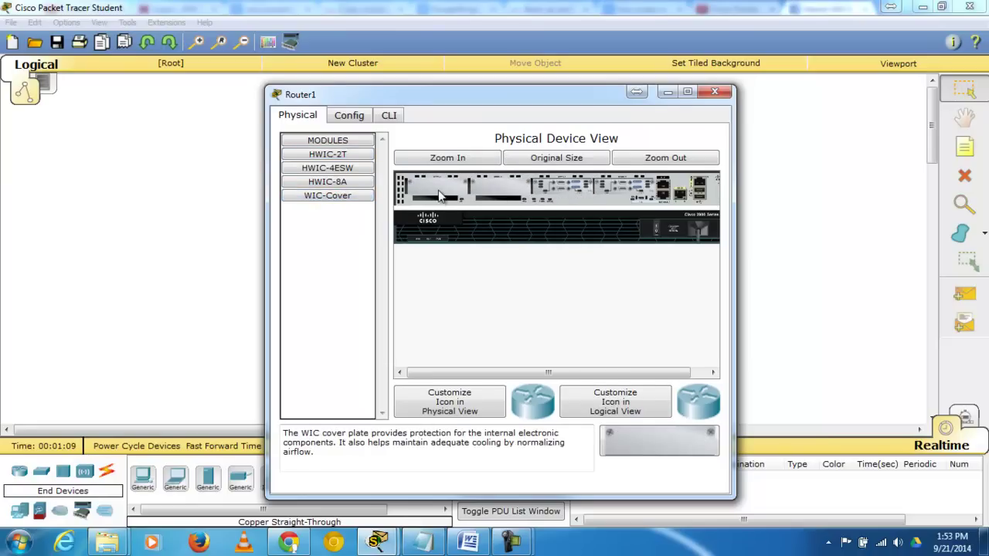
click(715, 92)
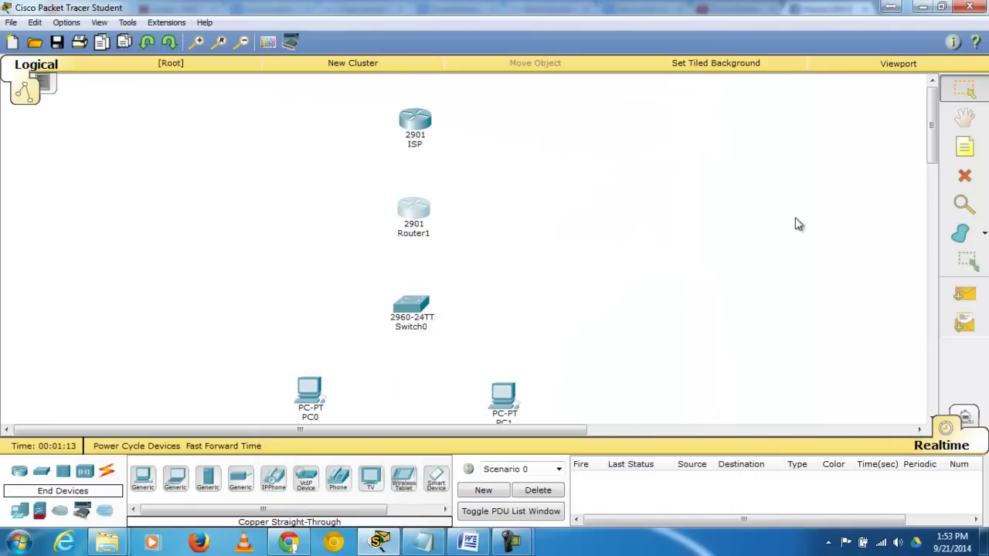
Step: Add notes 192.168.250.100/24 by Router1, 192.168.250.1/24 under PC0 and 192.168.250.2/24 under PC1
scroll(931, 151, down, 3)
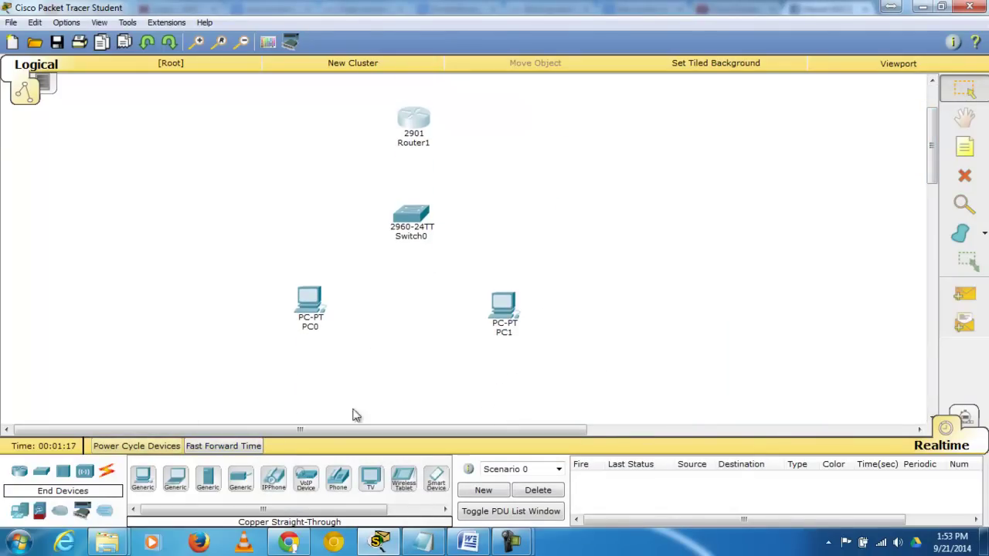
click(962, 153)
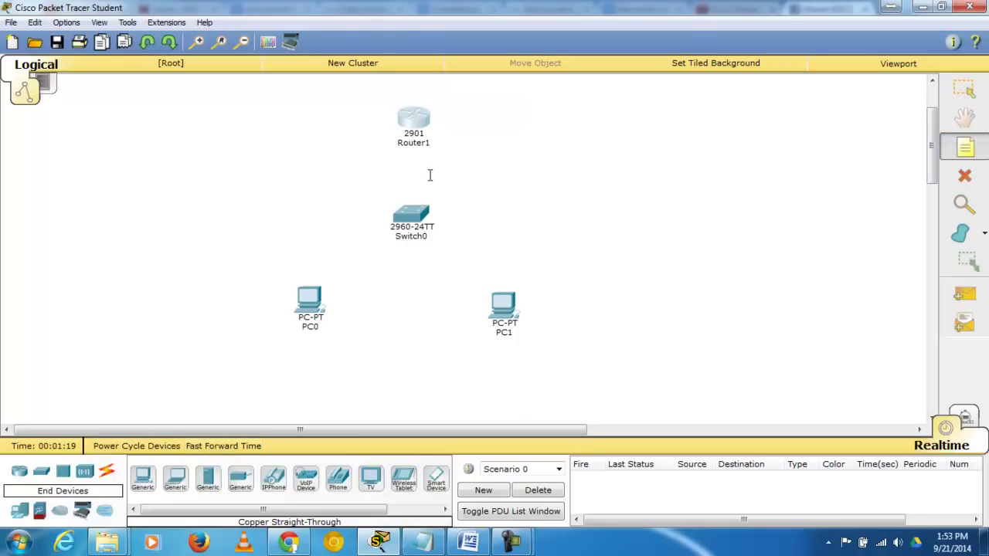
click(455, 116)
text(192.1)
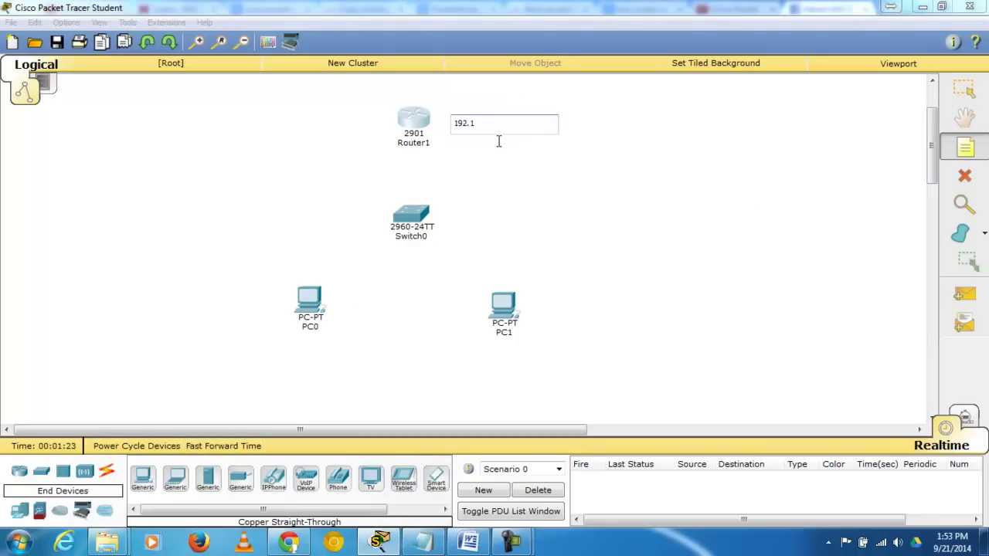
text(68.250.100/24)
click(286, 348)
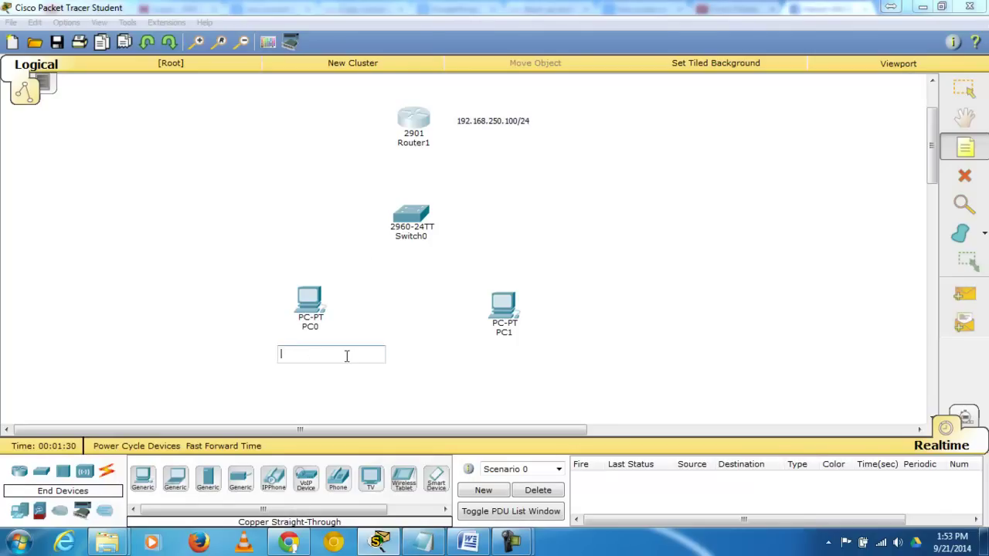
text(192.)
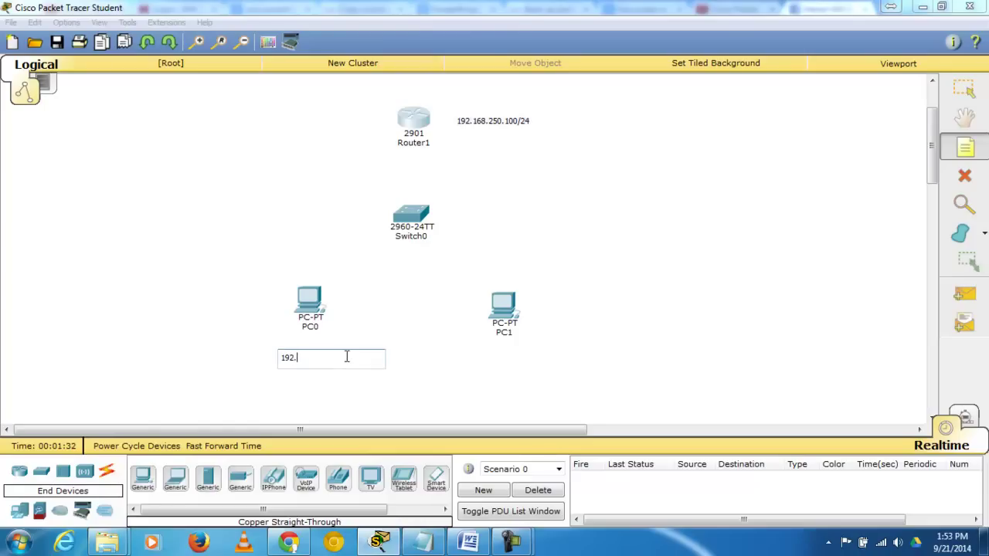
text(168.250.1/24)
click(499, 358)
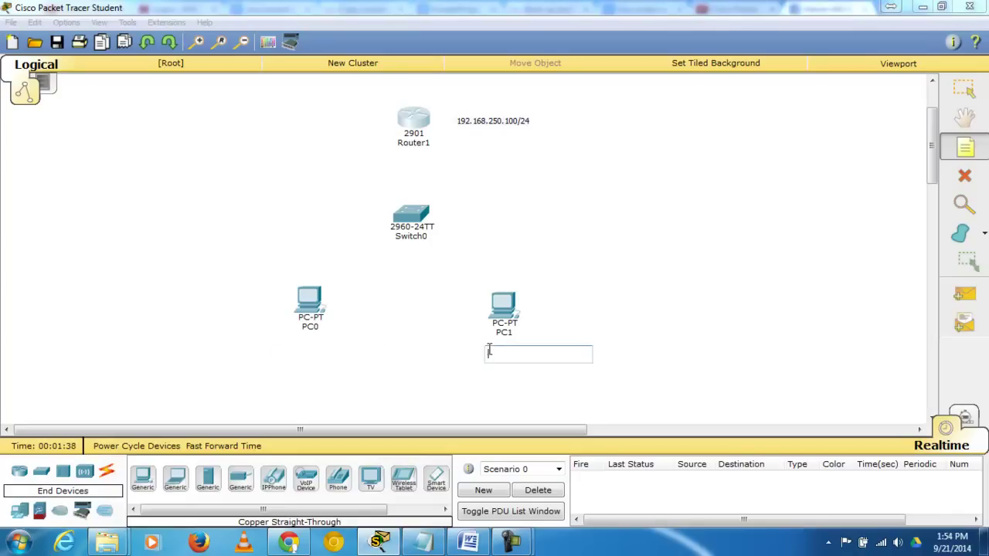
text(192.168.)
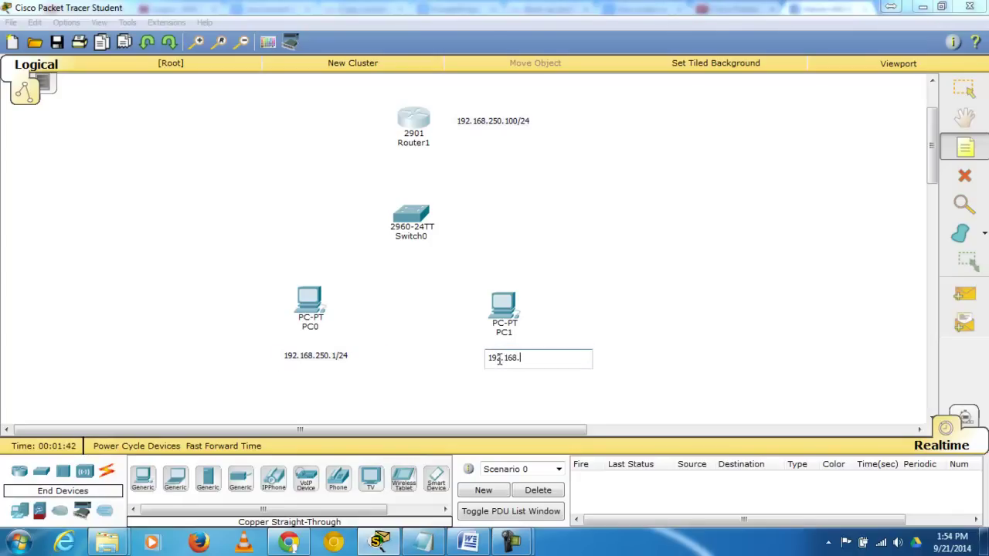
text(250.2/24)
Step: Add WAN notes 200.1.1.1/24 beside the ISP router and 200.1.1.2/24 beside Router1
drag(933, 151, 933, 118)
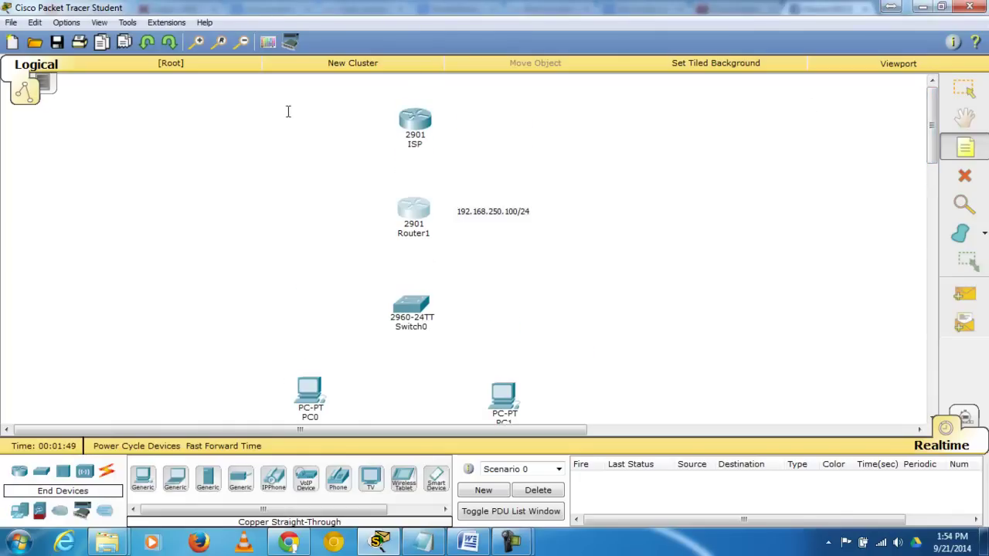
click(322, 116)
text(200)
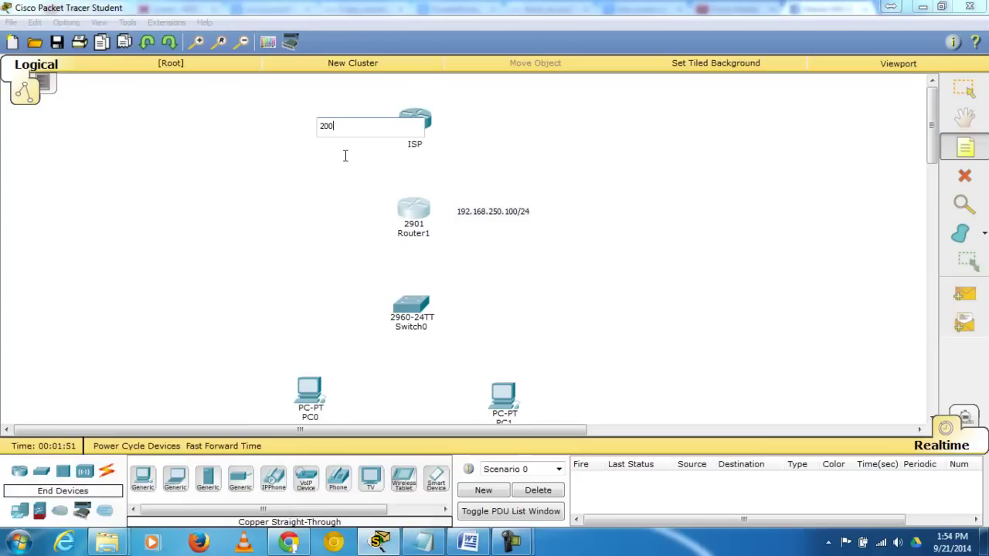
text(.1.1.1)
click(338, 199)
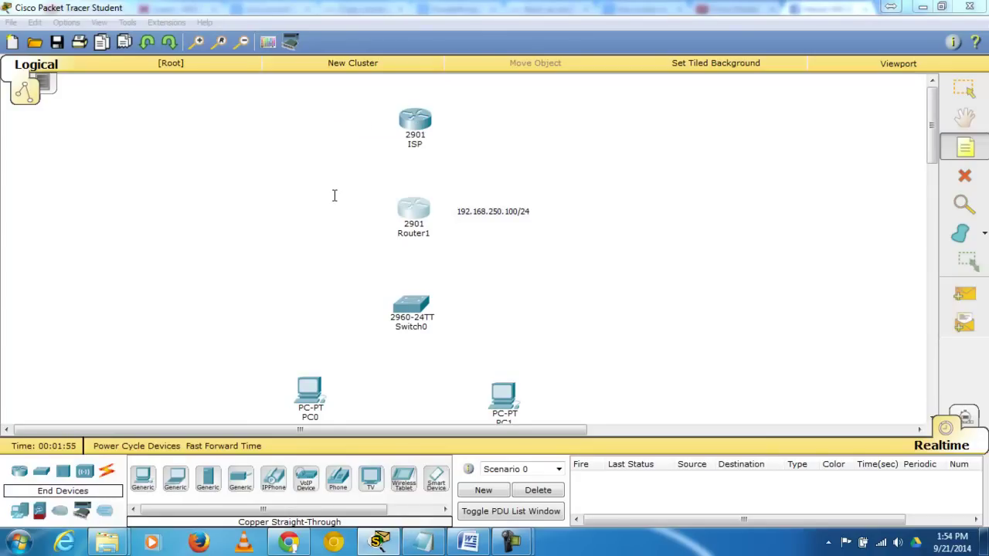
click(336, 199)
text(200.1.1.2/24)
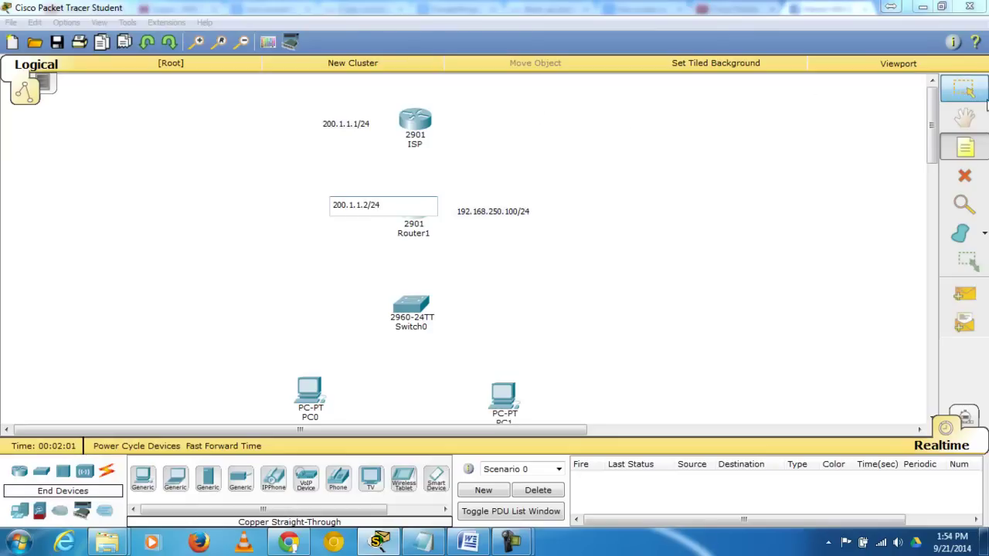
Step: Move the ISP, Router1, PC0 and PC1 address notes next to their devices, then open PC0's window
click(964, 89)
drag(351, 211, 350, 208)
drag(352, 125, 362, 127)
drag(932, 133, 932, 147)
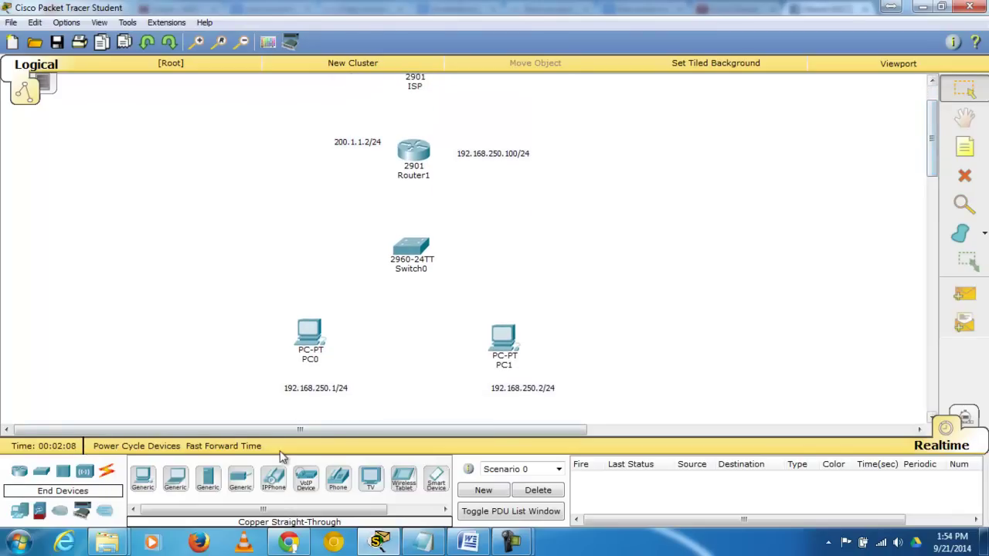
drag(297, 388, 289, 372)
drag(524, 396, 508, 384)
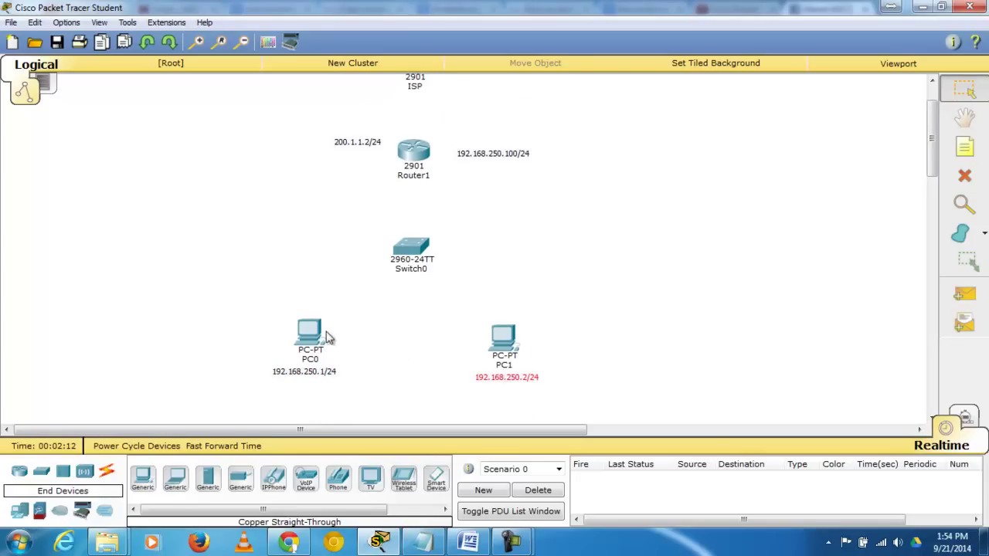
click(325, 336)
drag(399, 99, 573, 86)
Step: Give PC0 IP 192.168.250.1, mask 255.255.255.0 and gateway 192.168.250.100
click(589, 108)
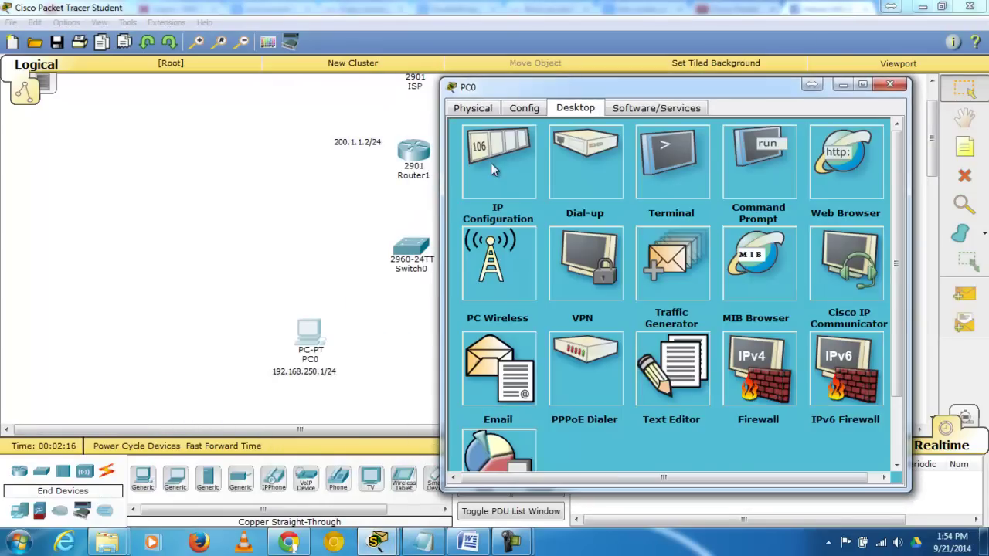
click(494, 163)
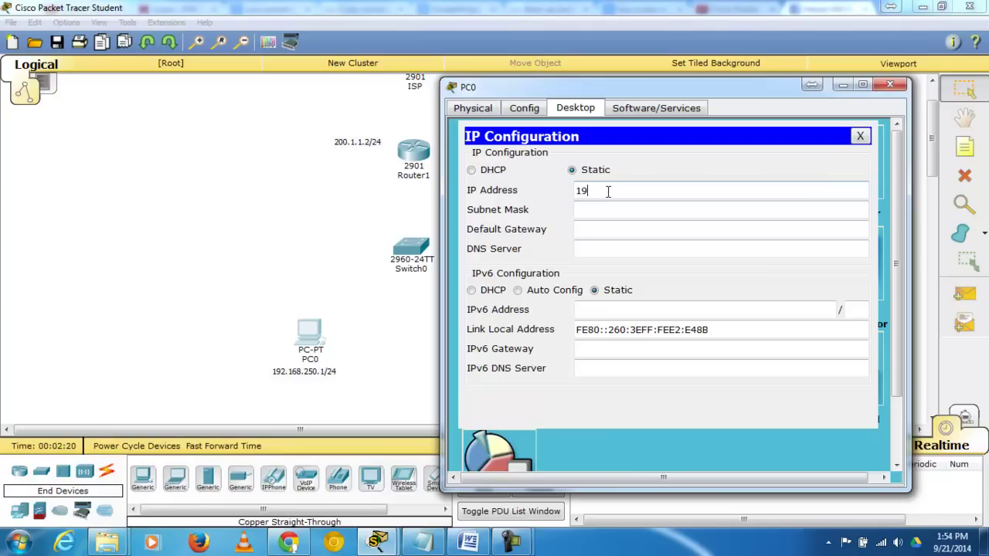
text(192.168.250.1)
click(656, 209)
click(662, 229)
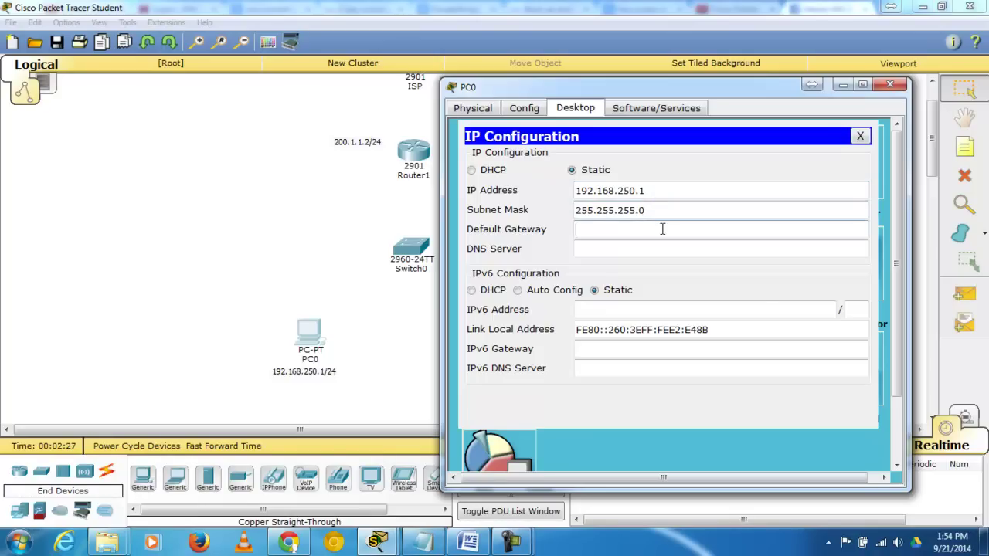
text(192.168.250.100)
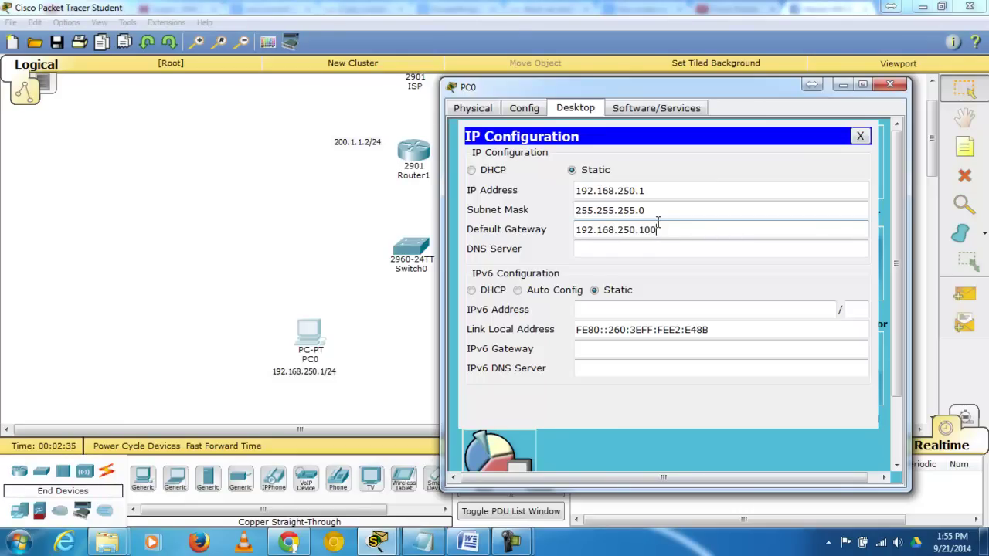
drag(676, 230, 545, 224)
key(ctrl+c)
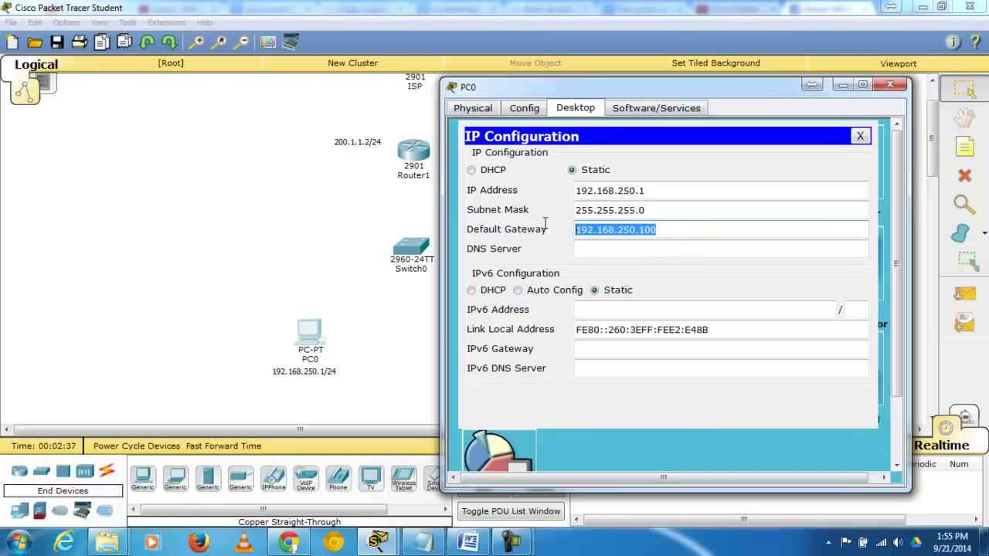
click(888, 85)
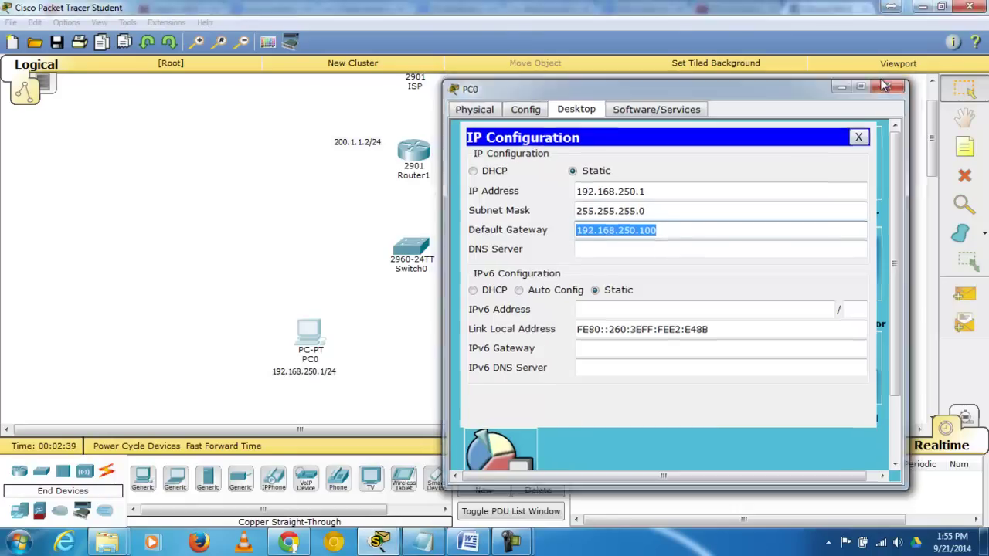
Step: Give PC1 IP 192.168.250.2, mask 255.255.255.0 and gateway 192.168.250.100
click(503, 342)
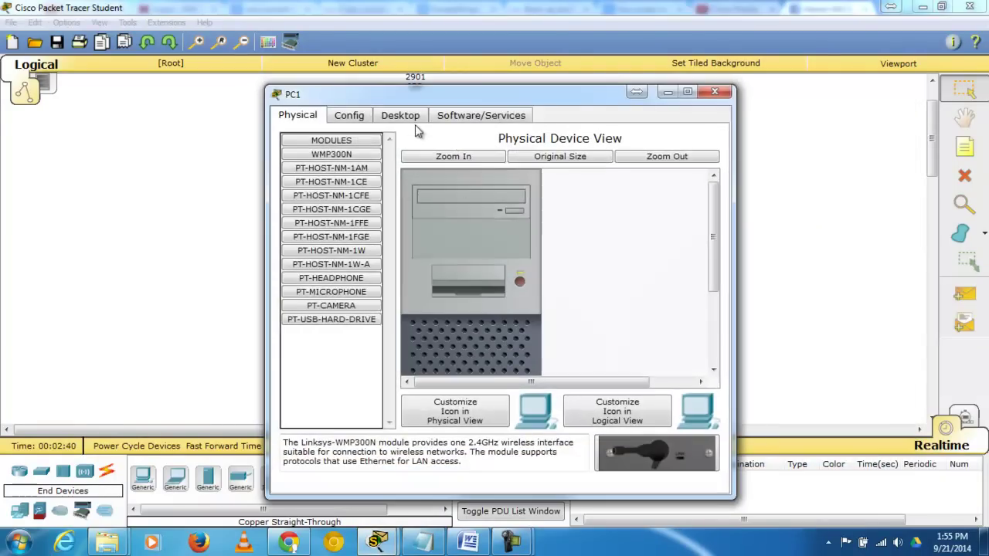
click(401, 115)
drag(407, 100, 143, 103)
click(83, 168)
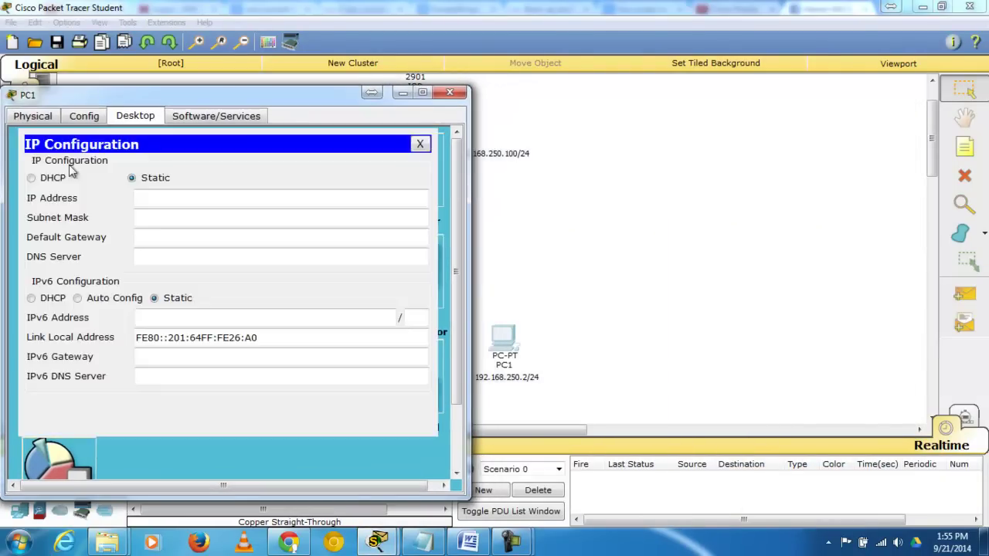
click(200, 238)
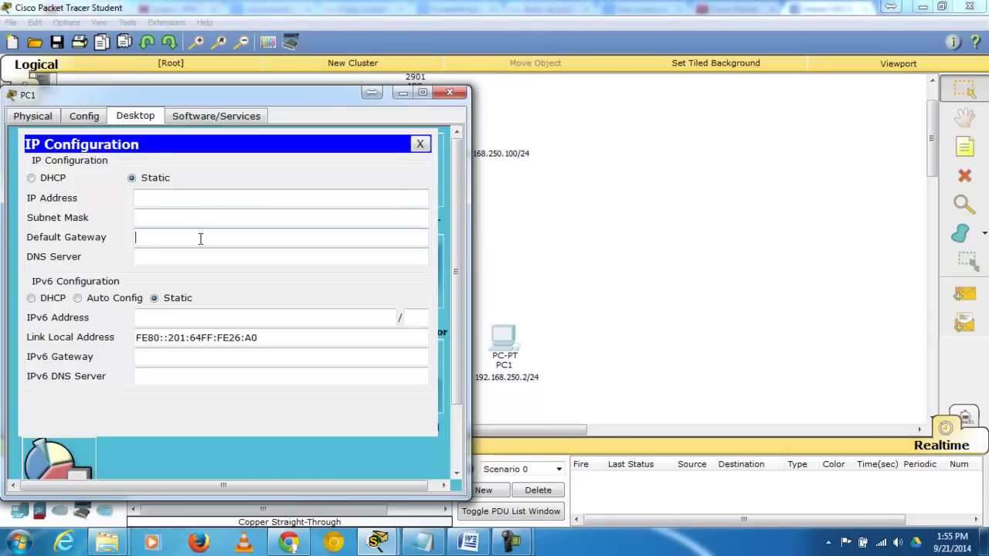
key(ctrl+v)
click(187, 198)
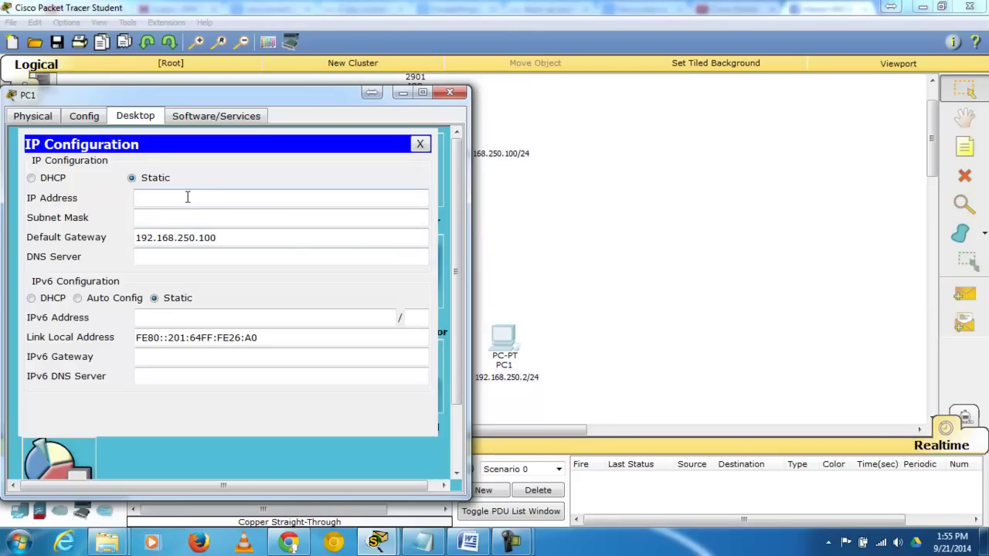
key(ctrl+v)
key(BackSpace)
key(BackSpace)
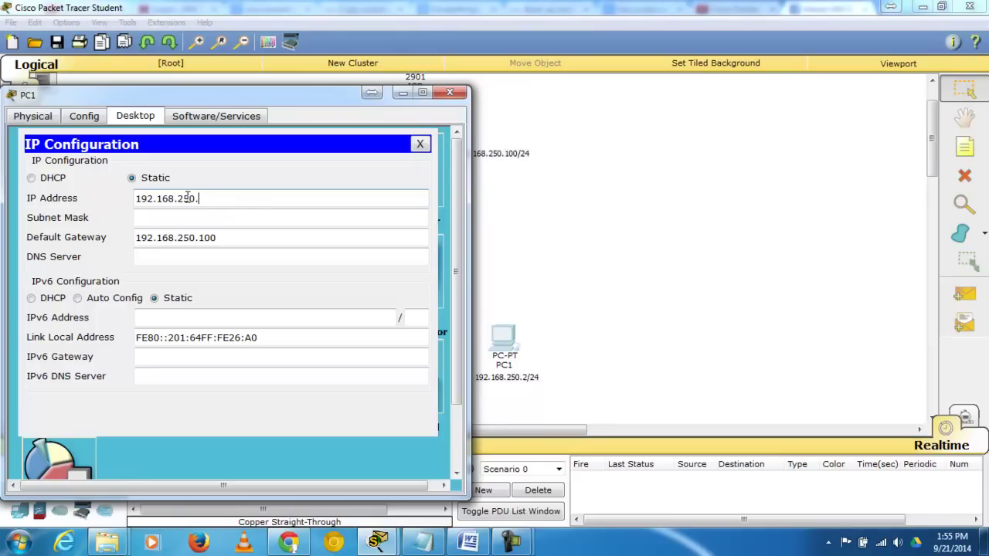
key(Tab)
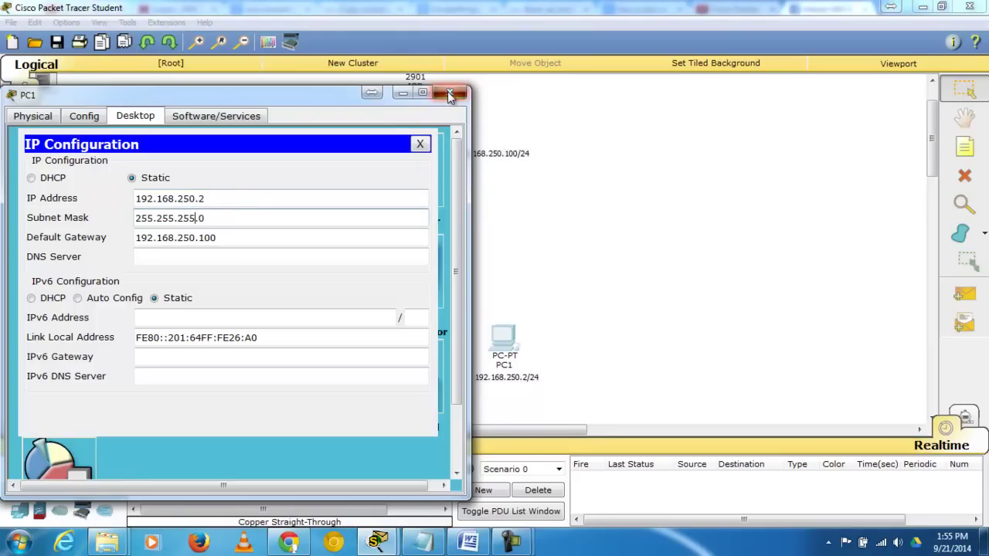
click(448, 91)
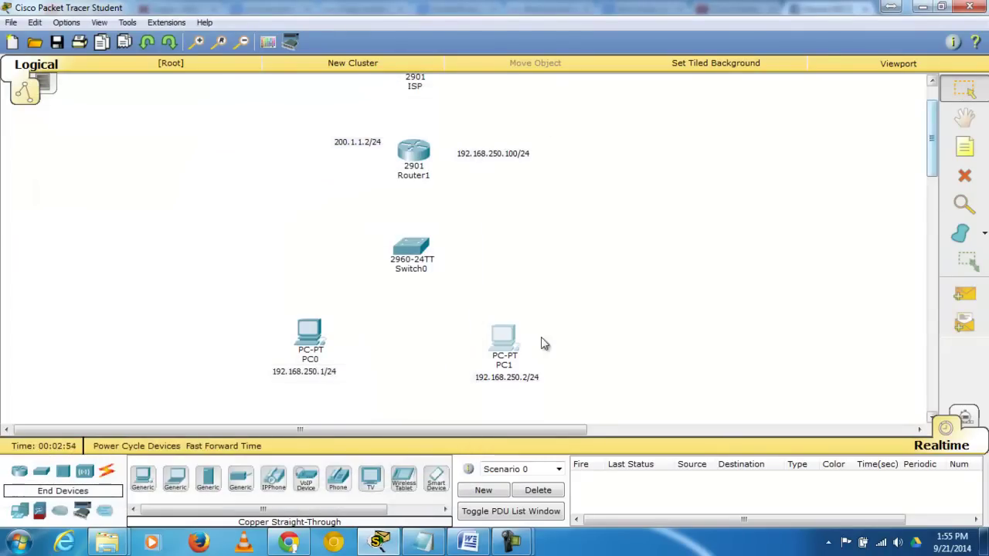
Step: Cable PC0 and PC1 FastEthernet0 to switch ports Fa0/1 and Fa0/2 with copper straight-through
click(107, 471)
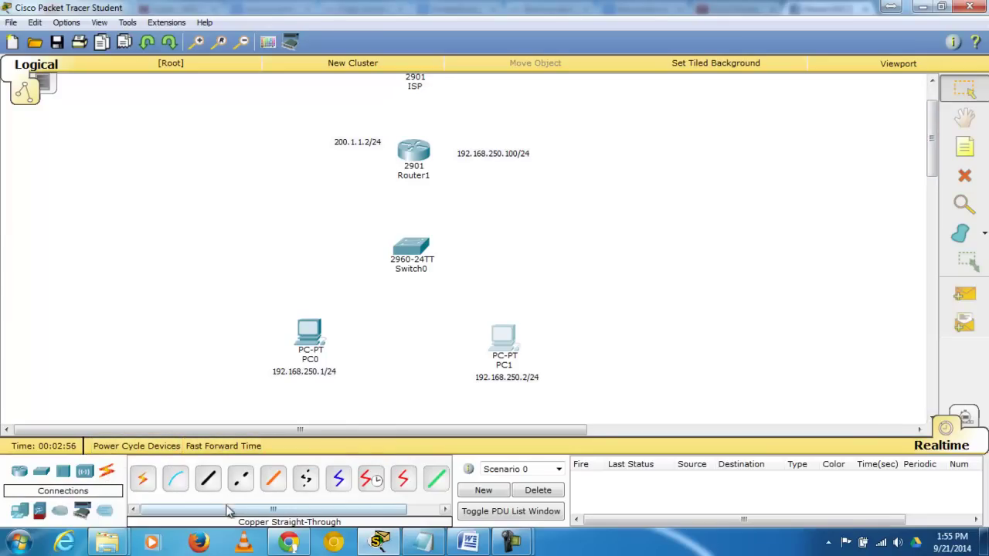
click(210, 482)
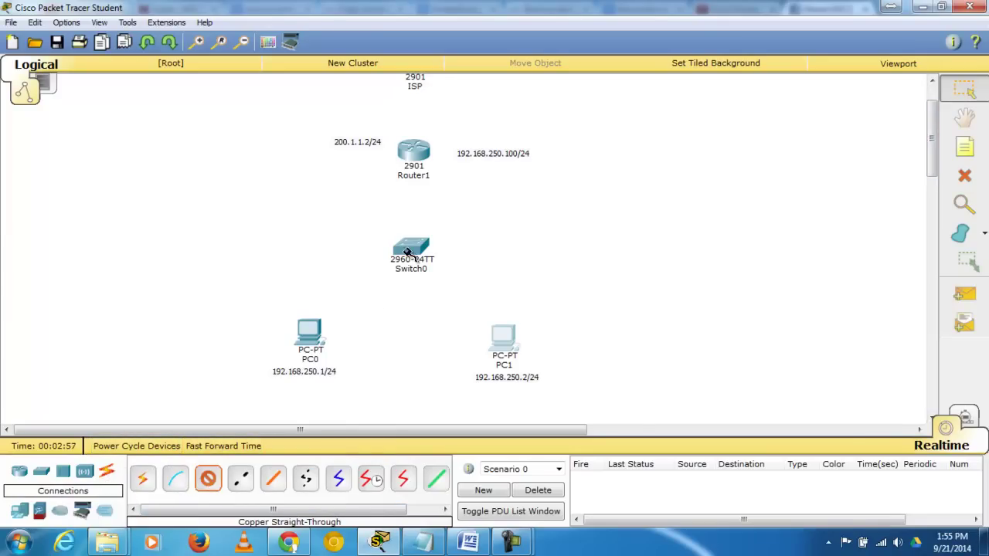
click(311, 325)
click(337, 346)
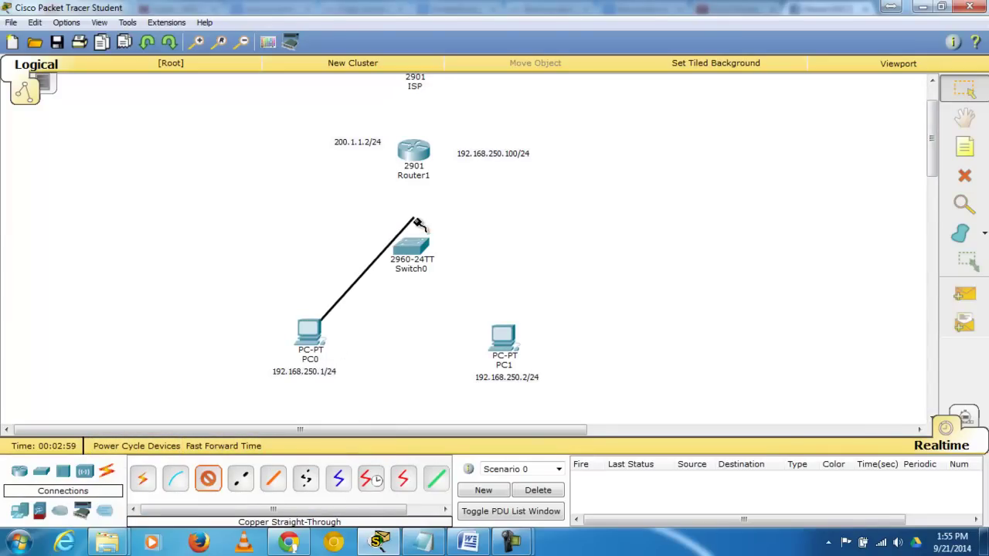
click(409, 253)
click(476, 34)
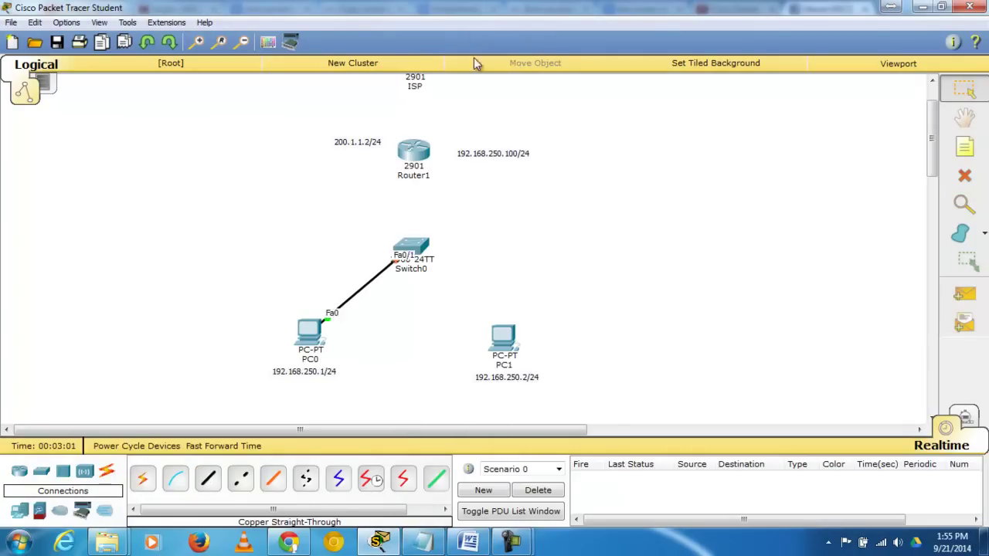
click(208, 479)
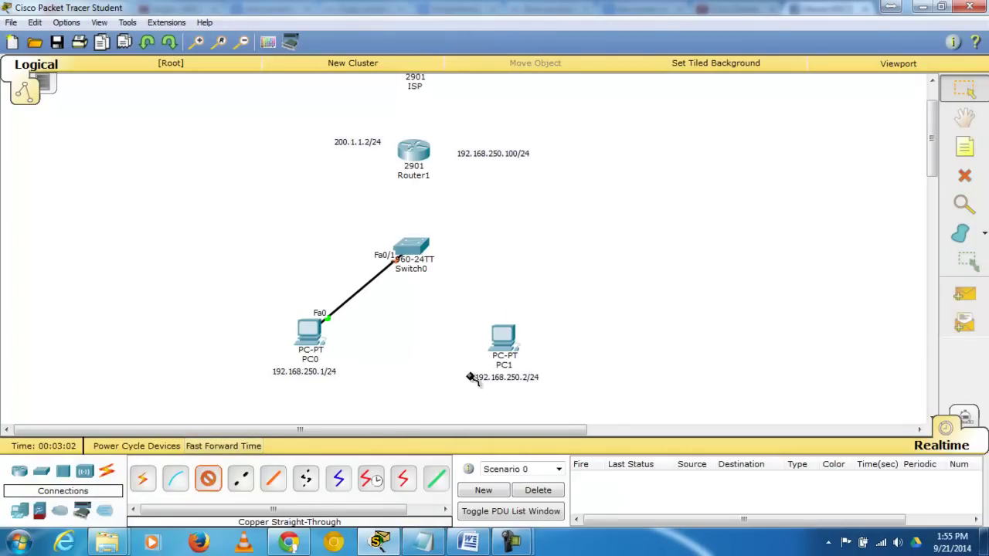
click(500, 340)
click(561, 368)
click(422, 249)
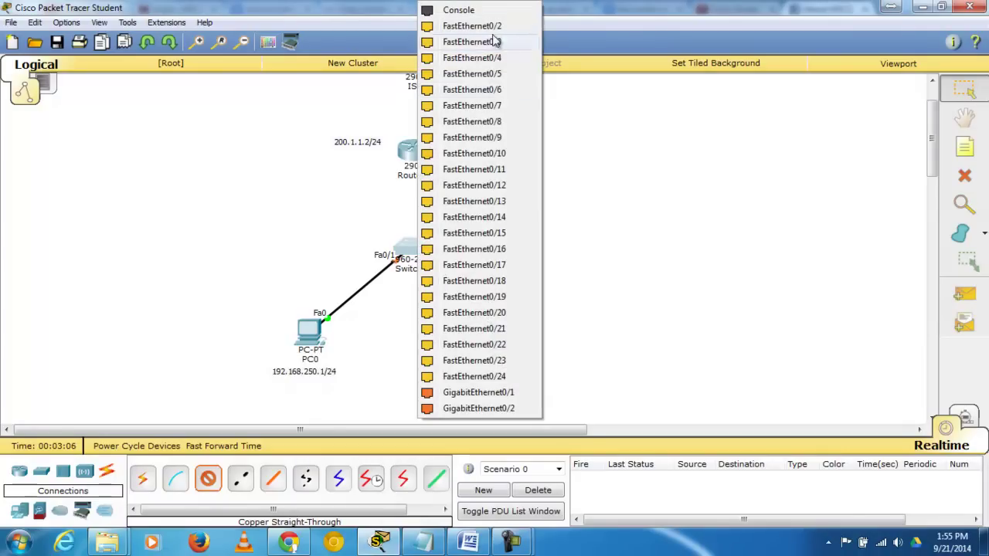
click(492, 36)
Step: Connect switch Gig0/1 to Router1 Gig0/0 with a copper straight-through cable
click(208, 479)
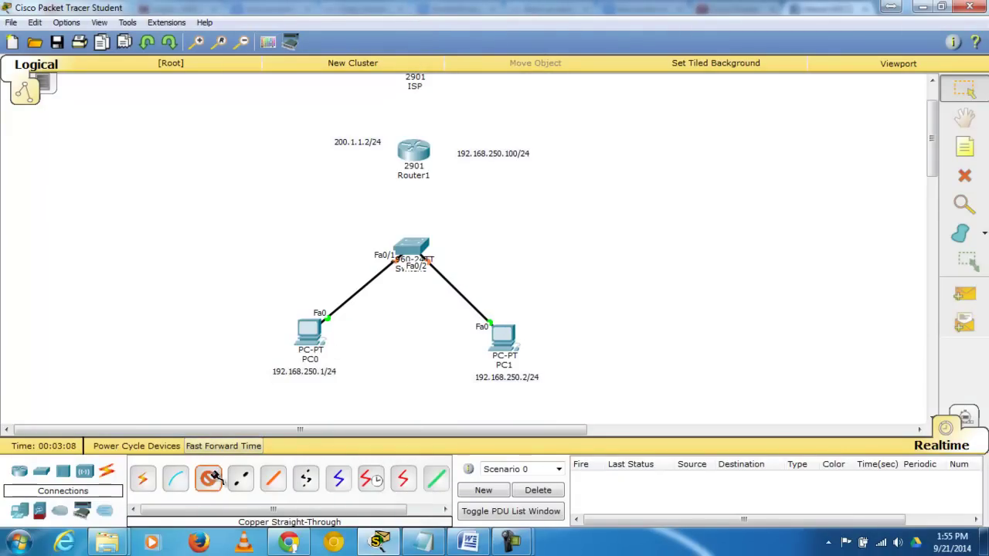
click(407, 247)
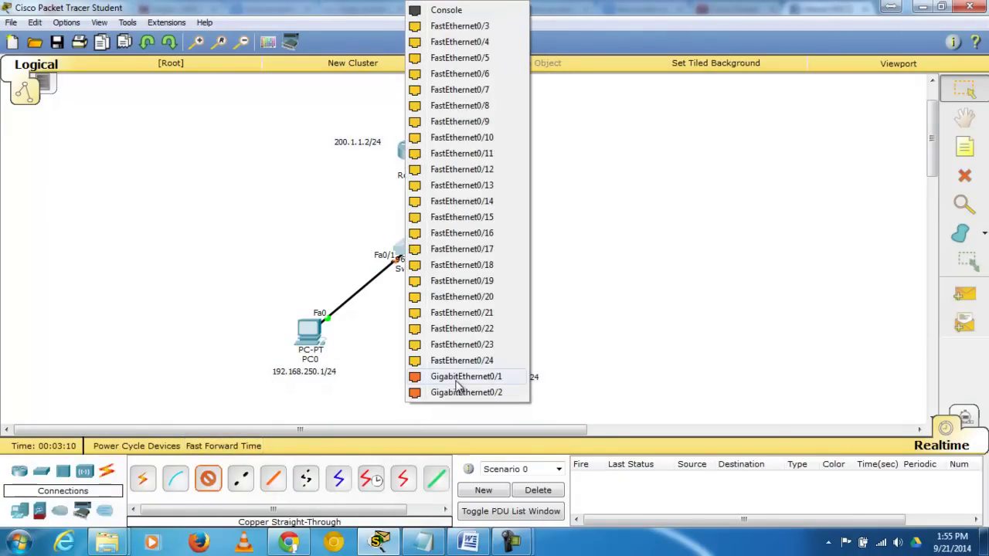
click(436, 376)
click(415, 160)
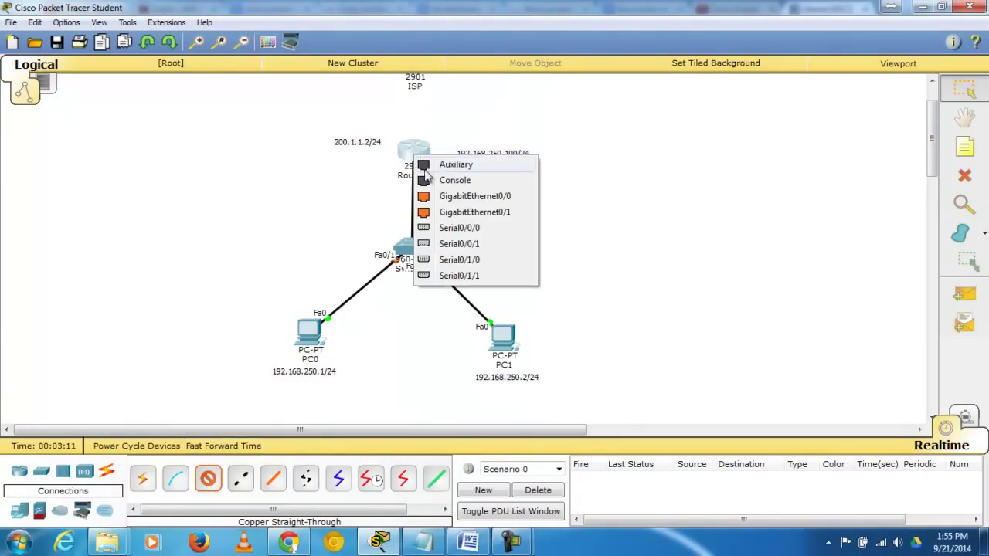
click(457, 197)
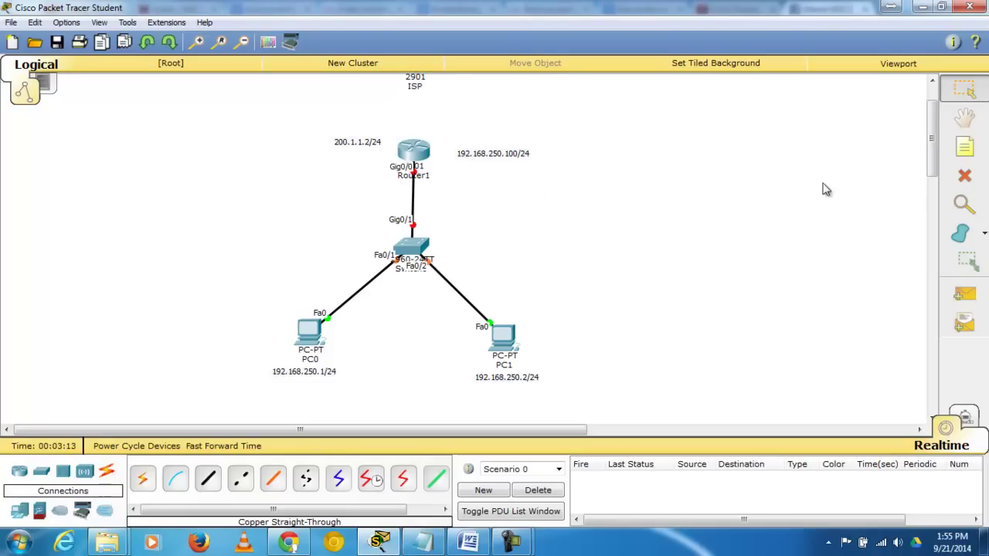
Step: Run a serial DCE cable from Router1 Serial0/0/0 to the ISP router's Serial0/0/1
drag(932, 143, 931, 129)
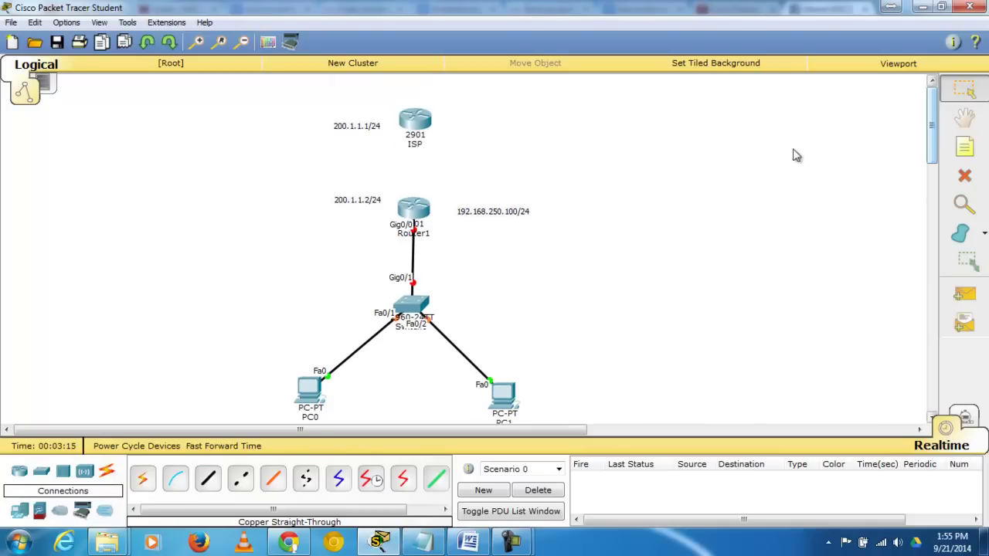
click(370, 479)
click(421, 214)
click(484, 256)
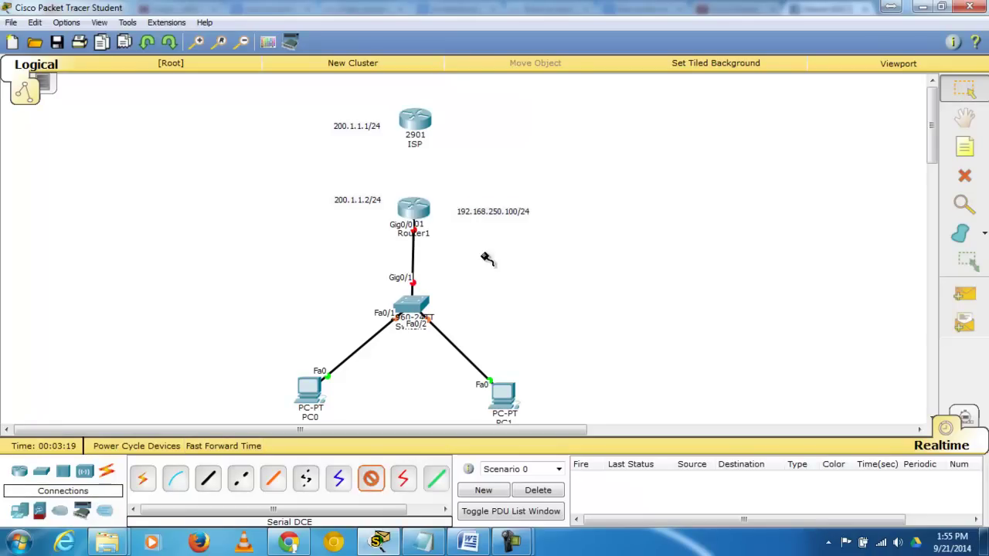
click(415, 120)
click(483, 213)
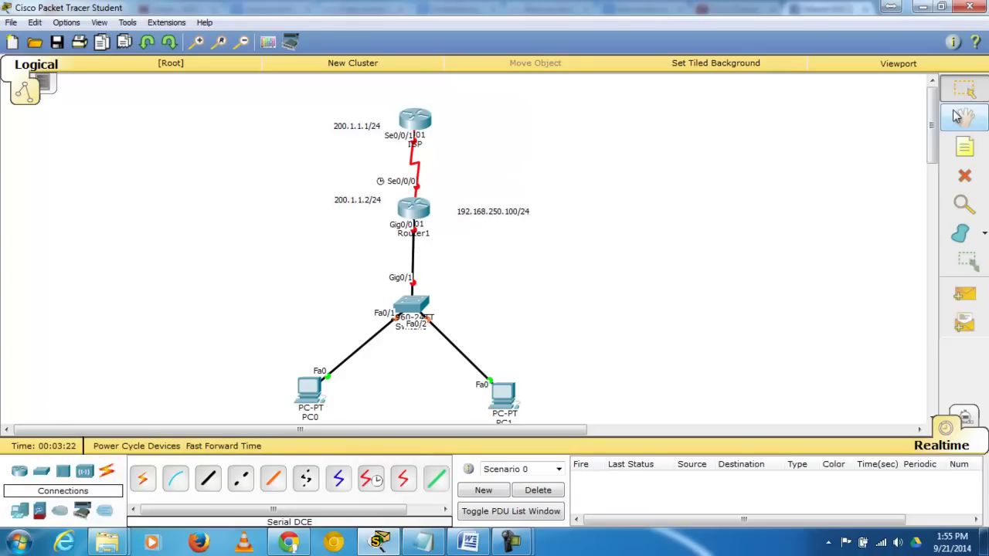
drag(933, 130, 935, 147)
drag(933, 139, 933, 138)
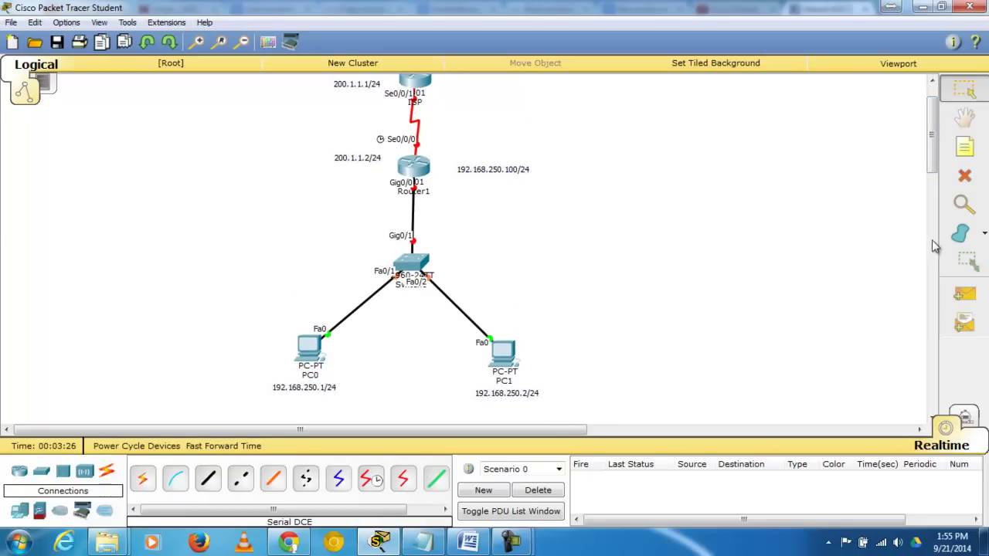
mouse_move(419, 175)
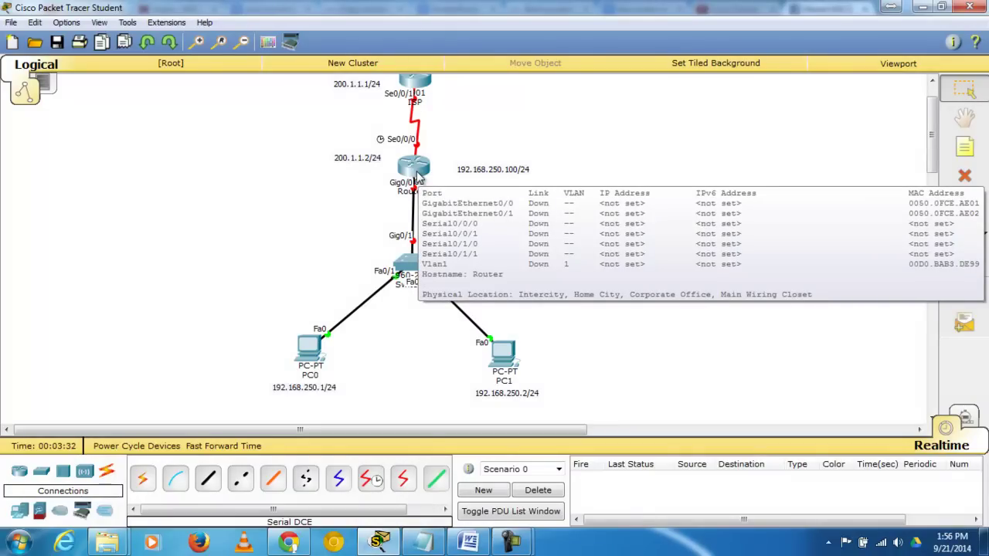
Step: Open Router1's CLI tab and move its window to the upper right of the screen
click(418, 175)
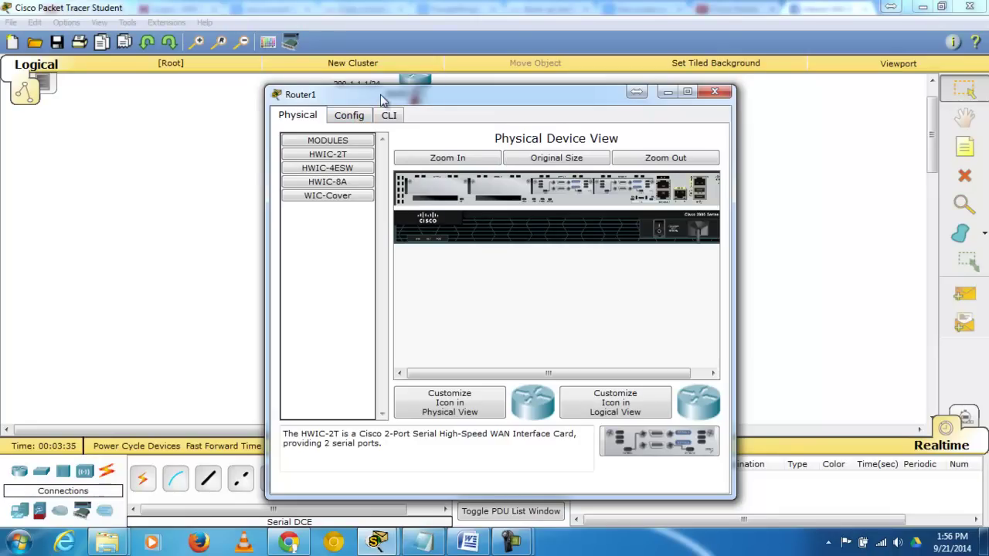
drag(380, 94, 570, 101)
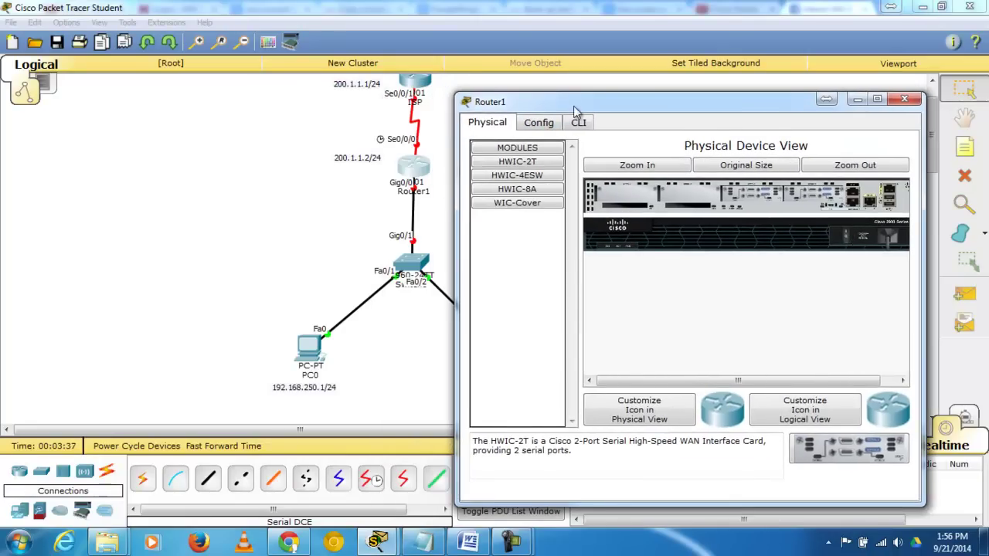
click(578, 122)
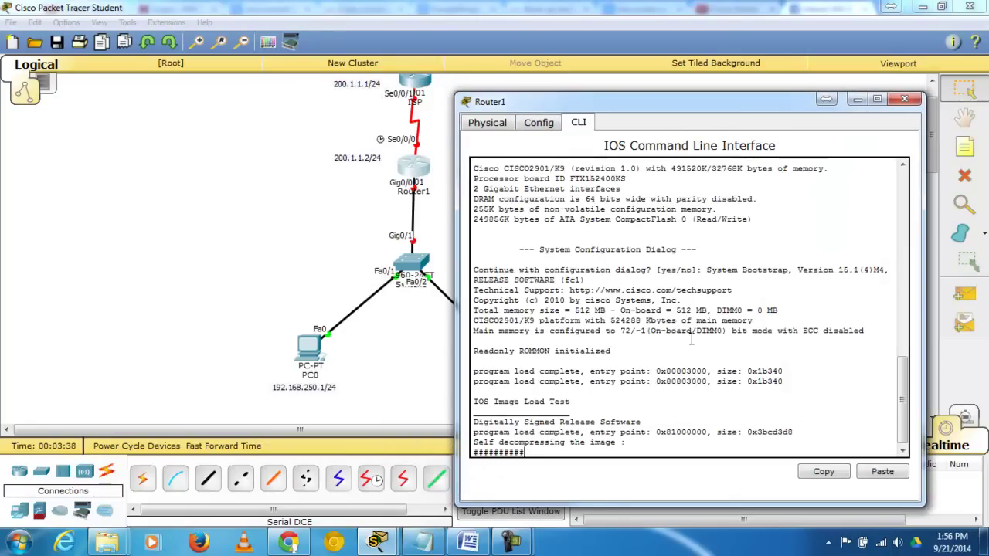
drag(609, 105, 681, 58)
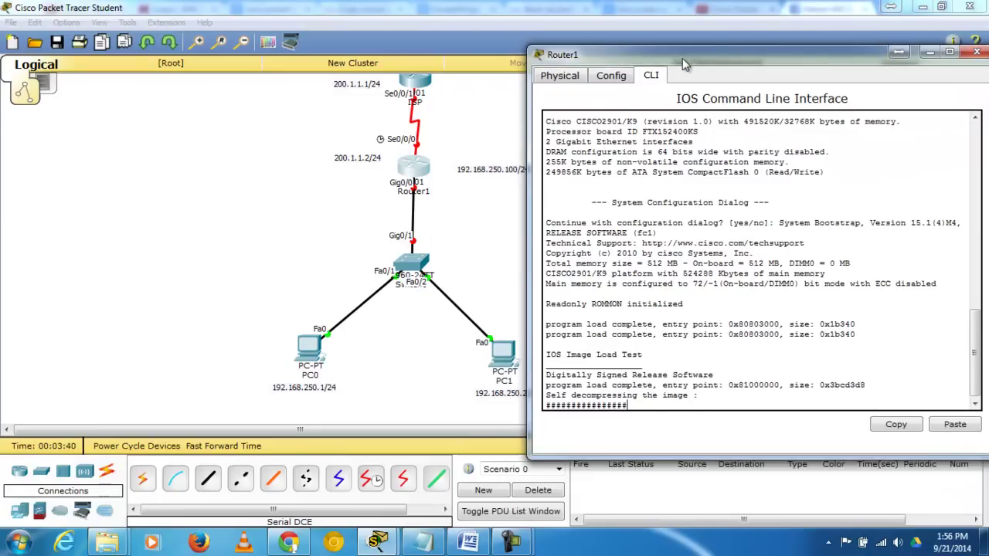
Step: Select every device, shift the whole network diagram left, and bring Router1's console back to front
click(223, 216)
drag(613, 389, 214, 5)
drag(413, 83, 308, 99)
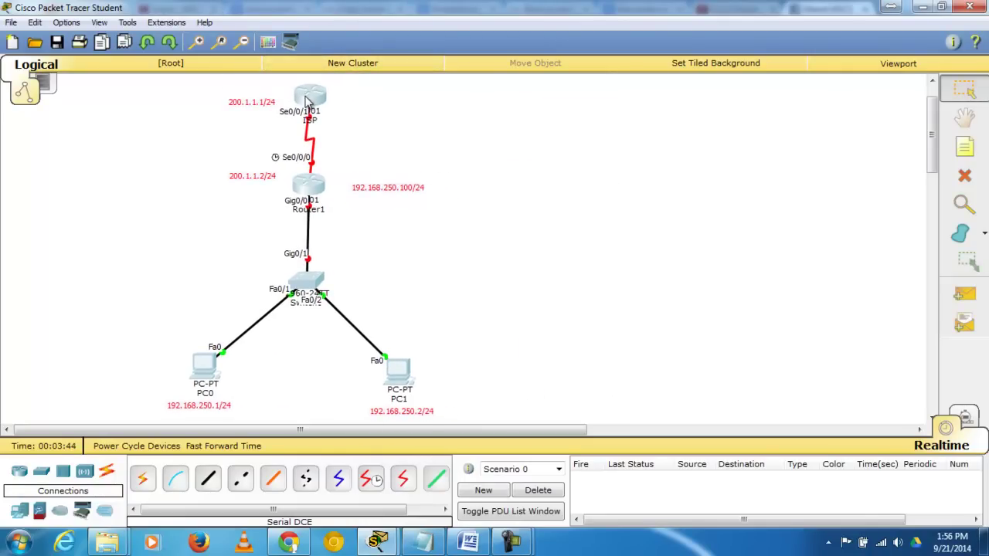
mouse_move(377, 541)
click(433, 487)
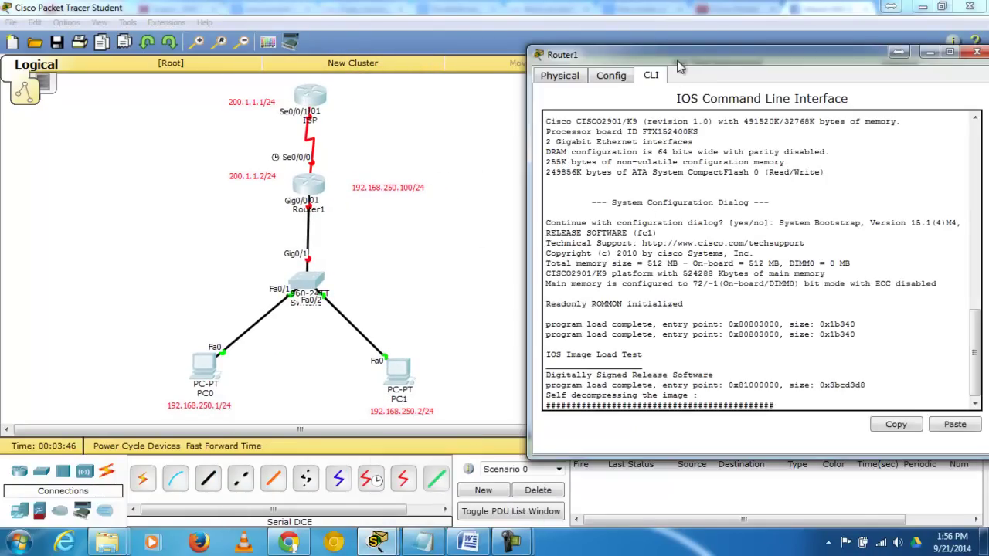
Step: Accept the configuration dialog and basic management setup, naming the router Router1
drag(677, 65, 632, 49)
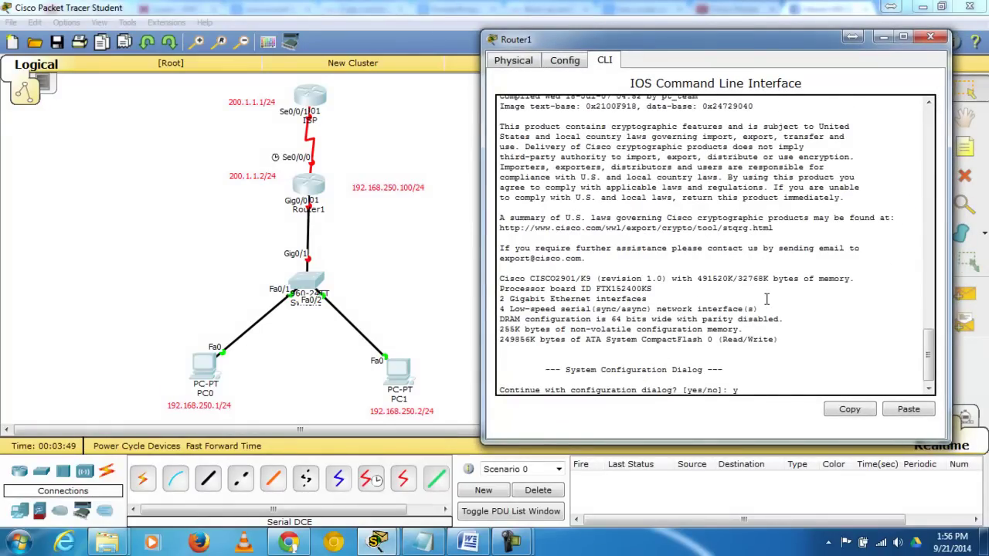
key(Return)
text(y)
key(Return)
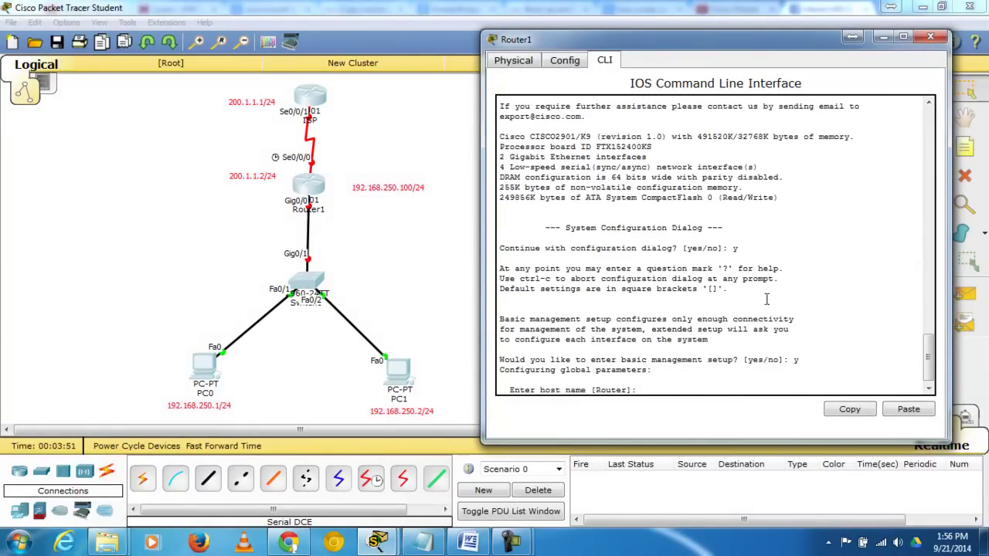
text(Router1)
key(Return)
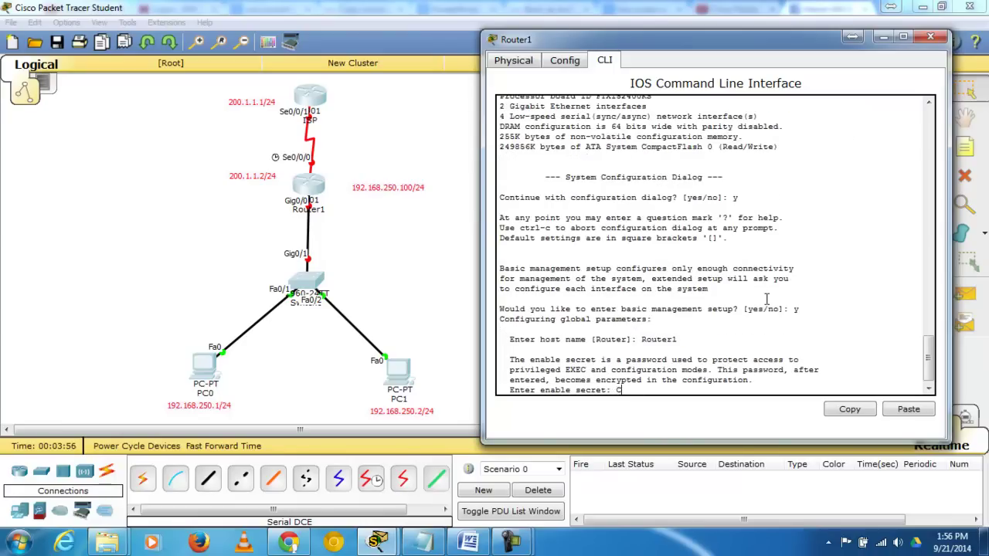
Step: Set the enable secret, then an enable password different from the secret
text(cisco)
key(Return)
text(cisco)
key(Return)
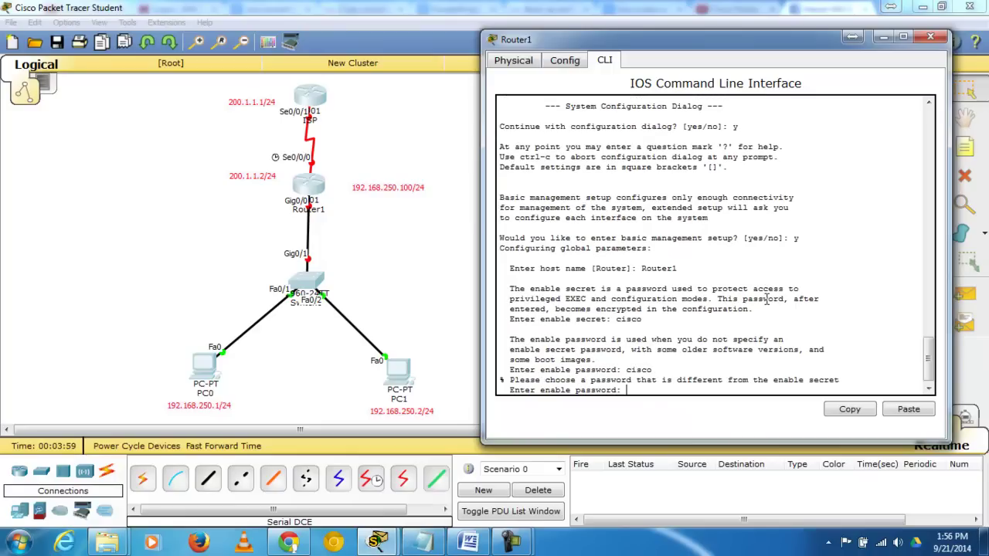
text(cisco1)
key(Return)
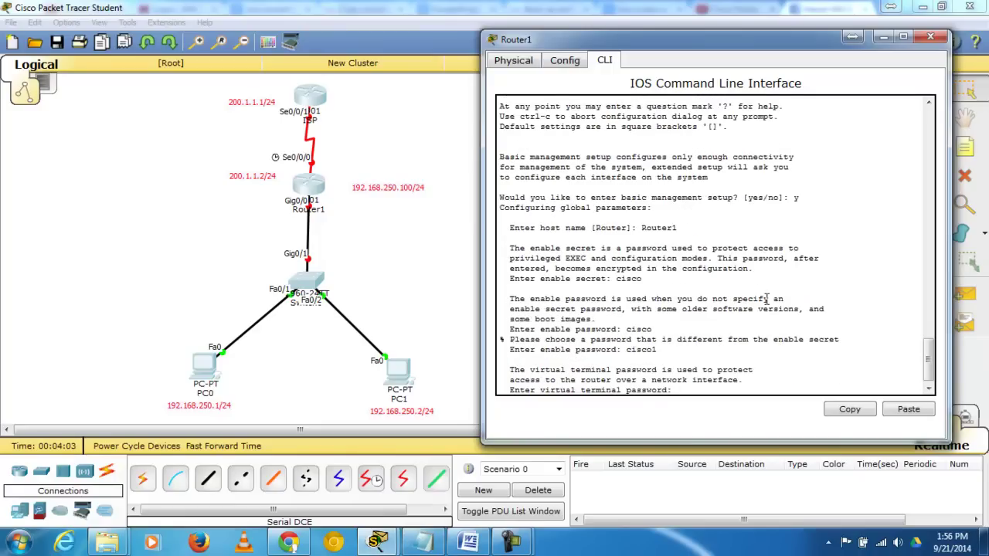
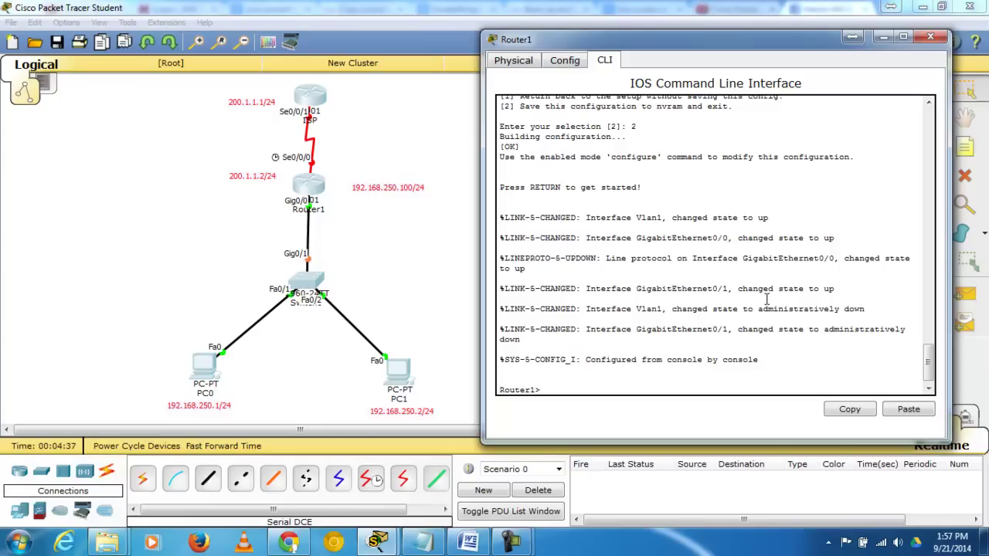
Step: On Router1, enter configuration mode and assign Serial0/0/0 the address 200.1.1.2 255.255.255.0
key(Return)
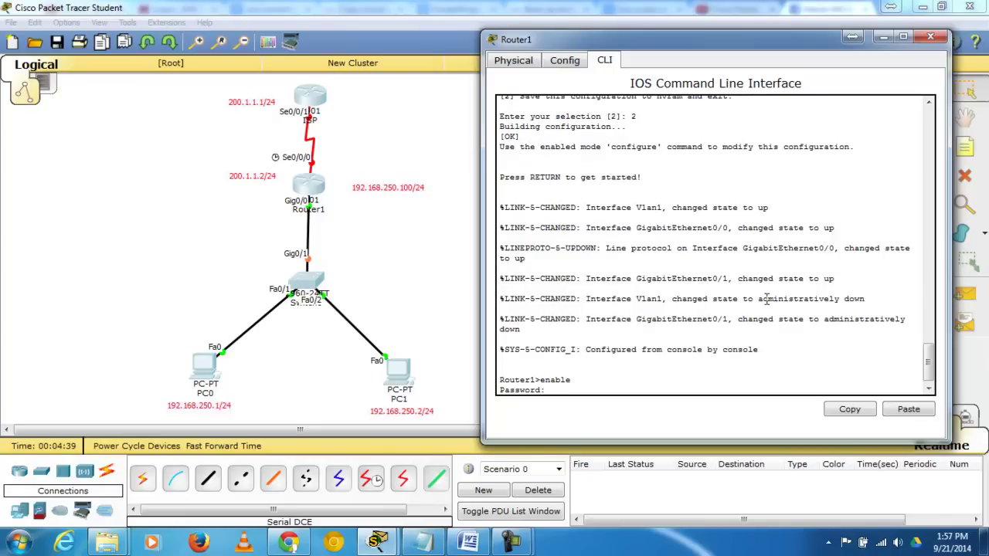
key(Return)
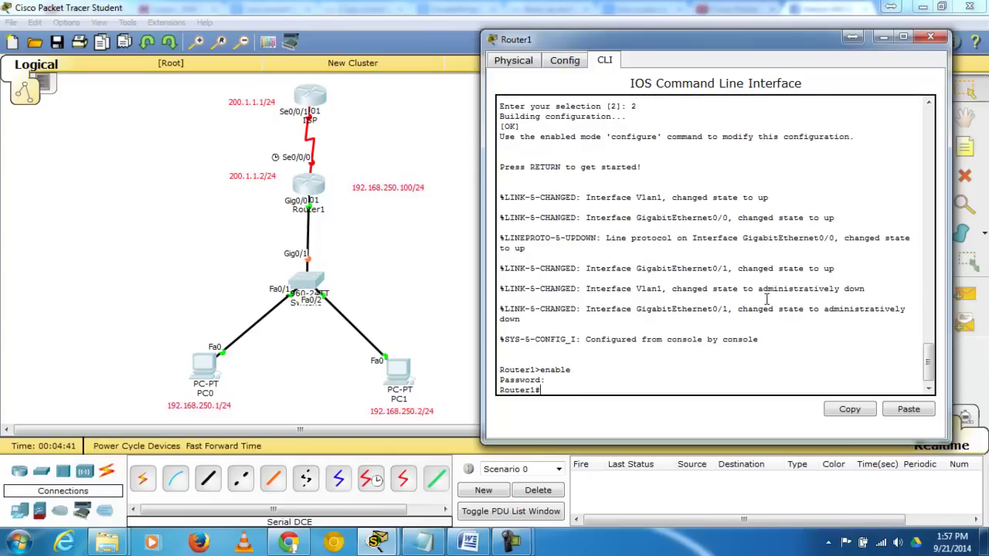
text(conf t)
key(Return)
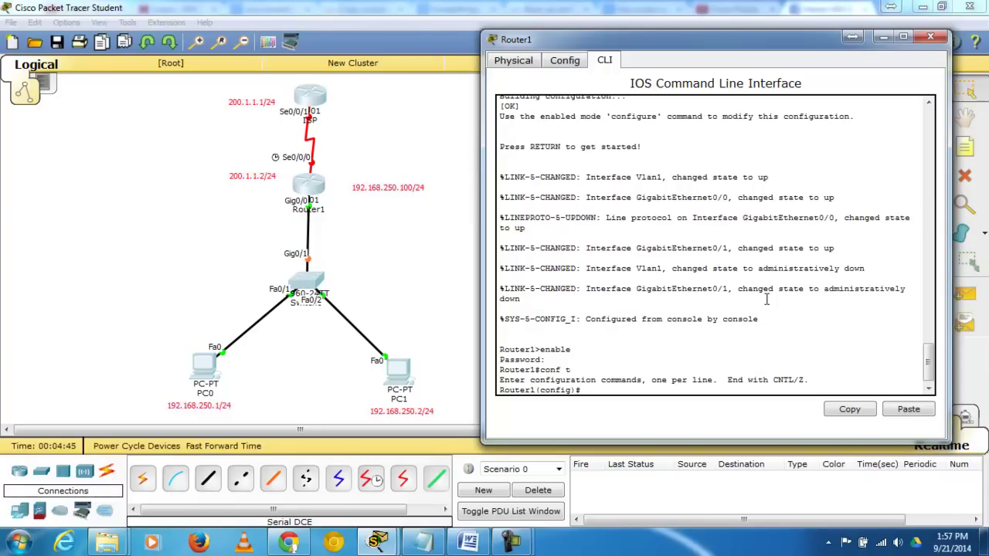
text(int serial0/0/0)
key(Return)
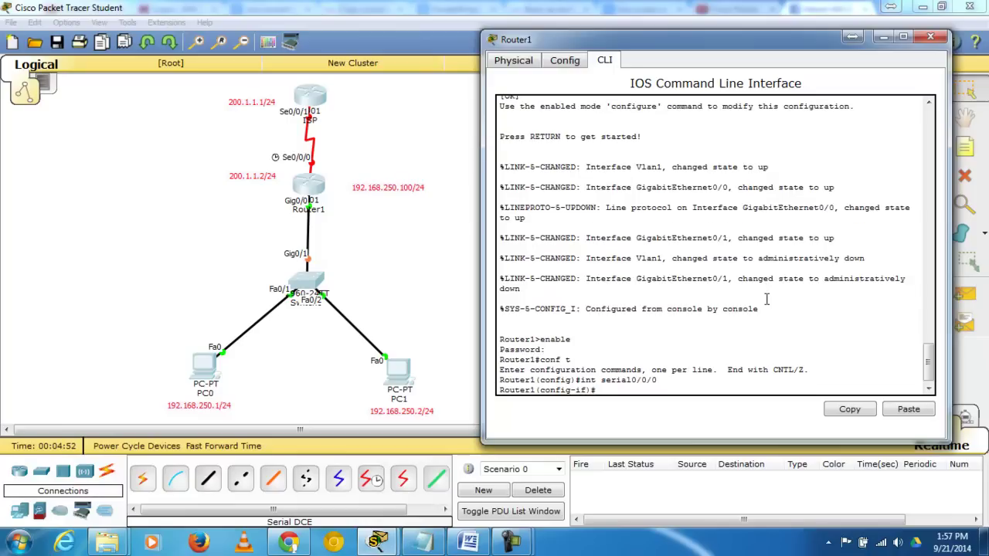
text(ip addr)
text(ess 200/1/)
text(1.1)
text(.2)
text( 255.255)
text(.255.)
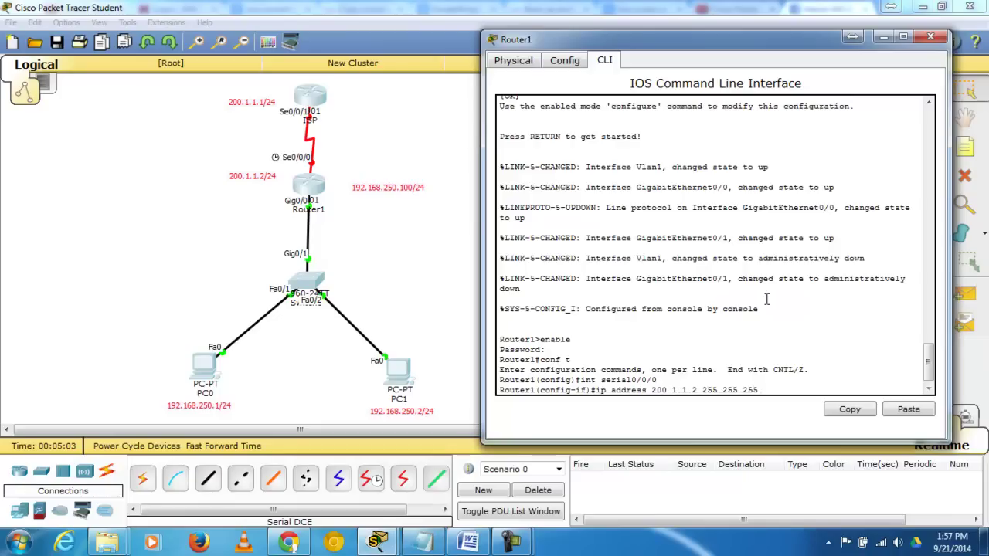
text(0)
key(Return)
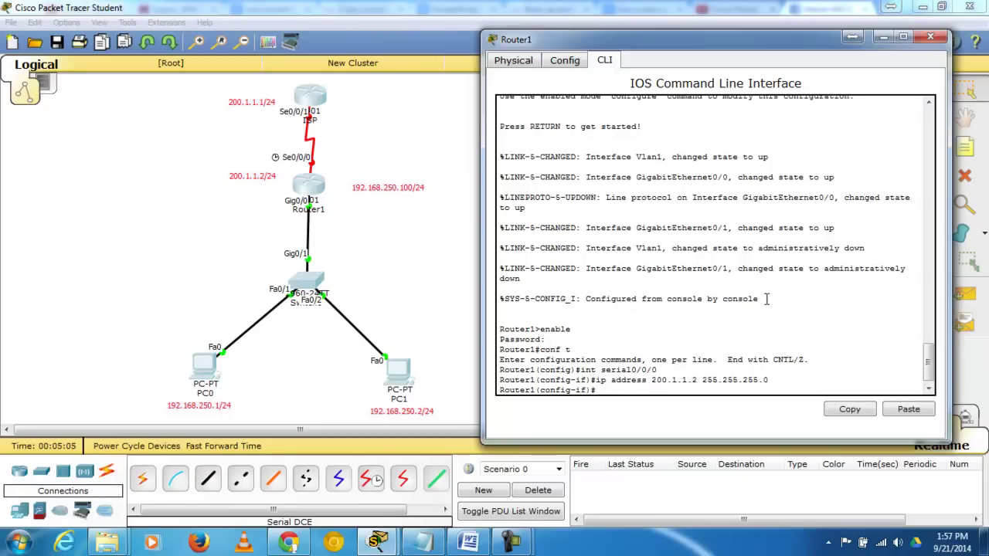
Step: Set Serial0/0/0's clock rate to 64000, bring it up with no shutdown, and exit the console
text(clock rate 64000)
key(Return)
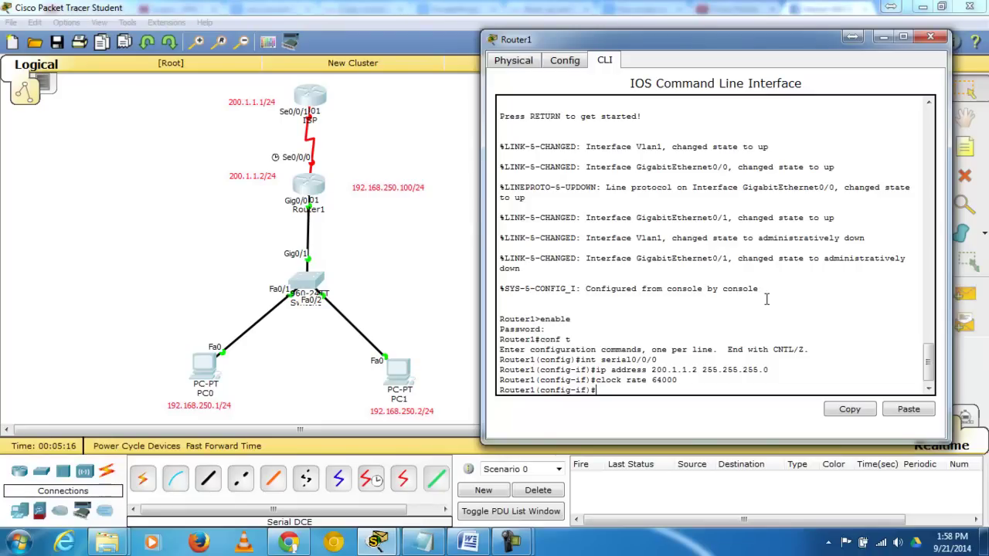
text(no s)
text(hutdown)
key(Return)
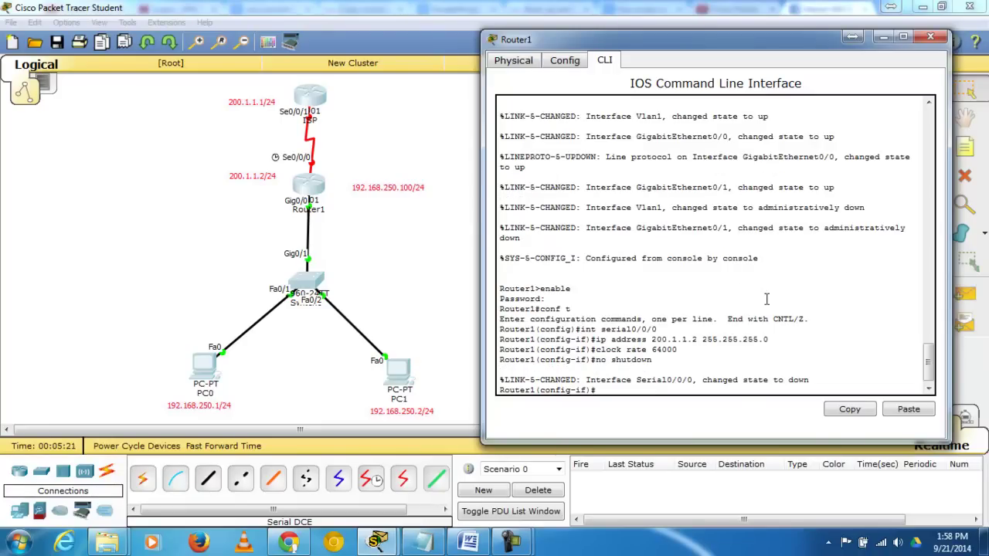
text(exit)
key(Return)
text(exit)
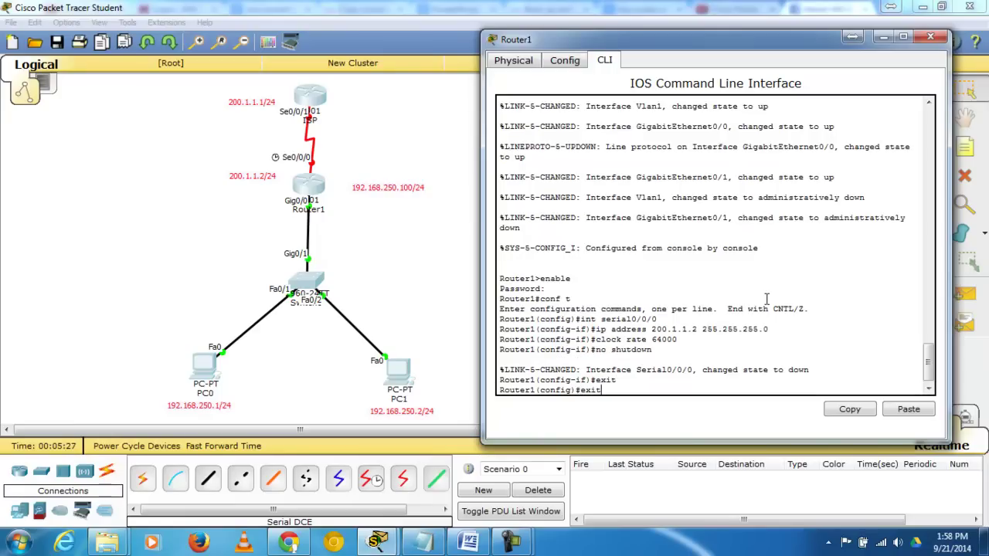
key(Return)
text(exit)
key(Return)
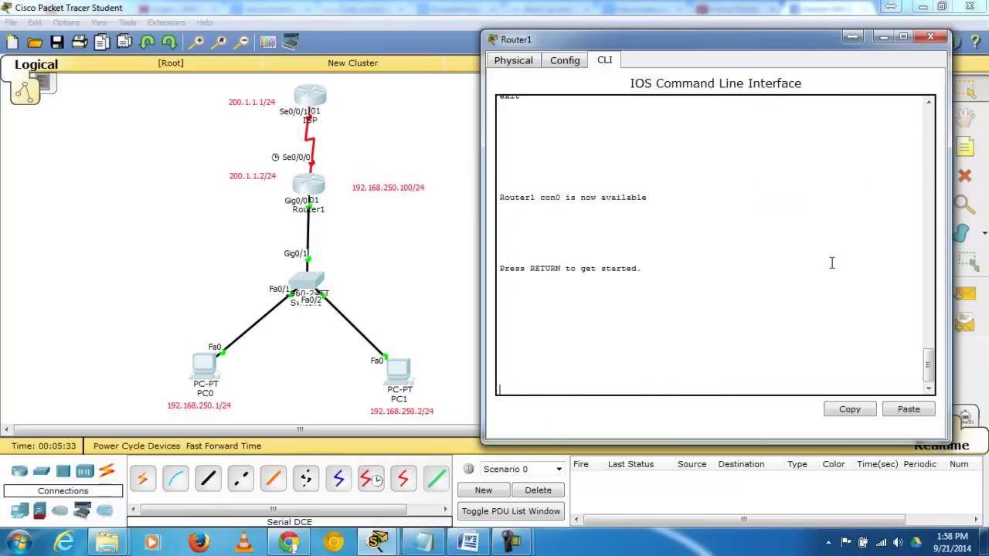
Step: Close Router1's window and bring up the ISP router's CLI, dismissing the powered-on error
drag(928, 366, 930, 382)
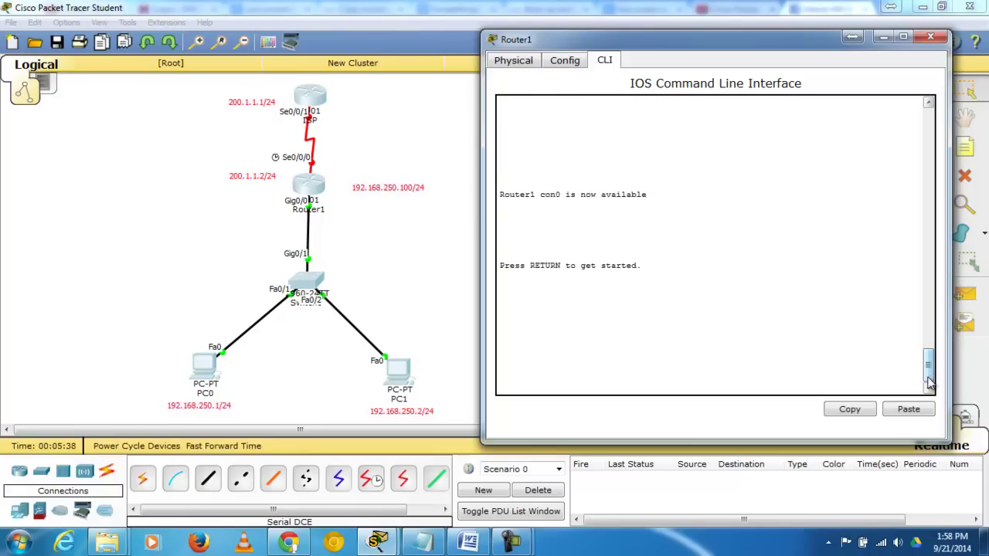
click(931, 36)
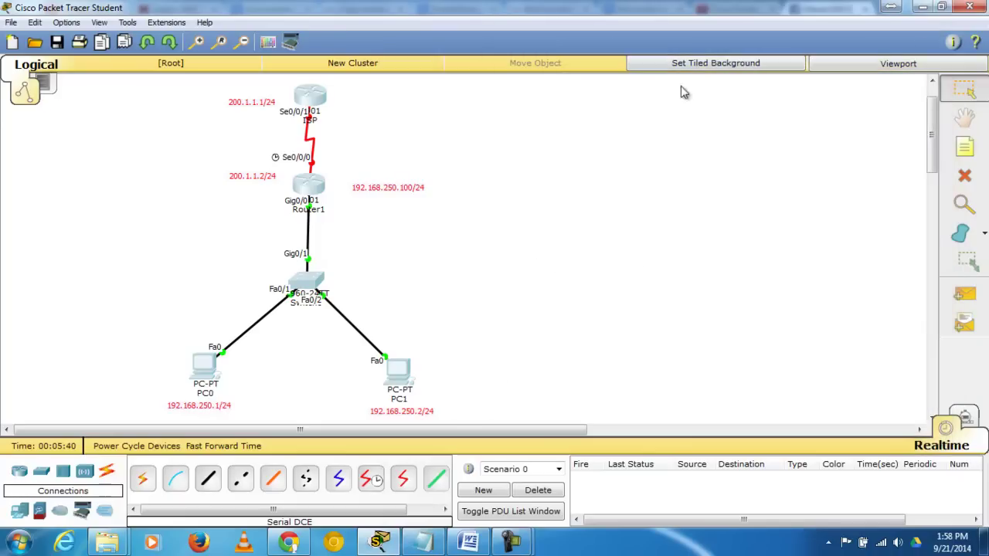
click(310, 104)
drag(343, 92, 595, 70)
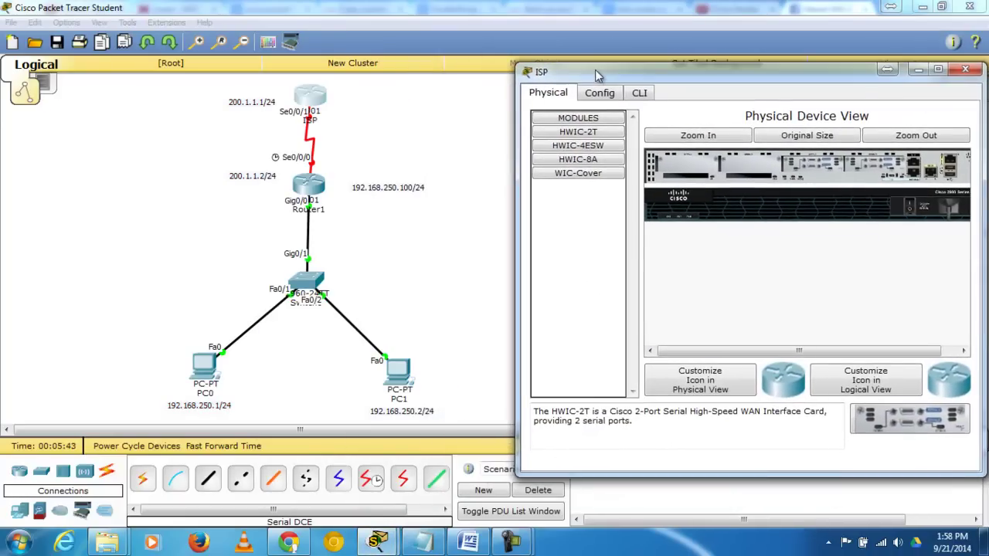
click(641, 95)
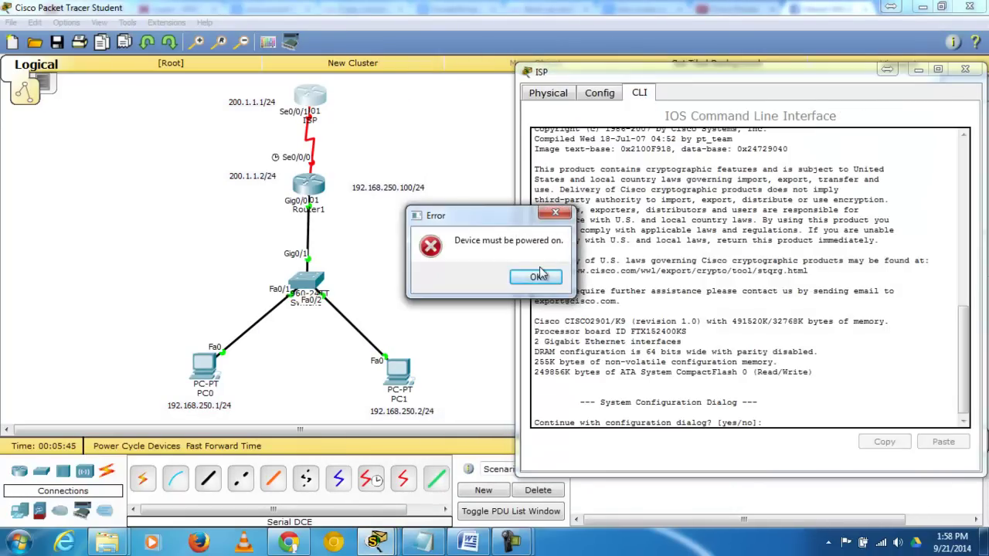
click(536, 279)
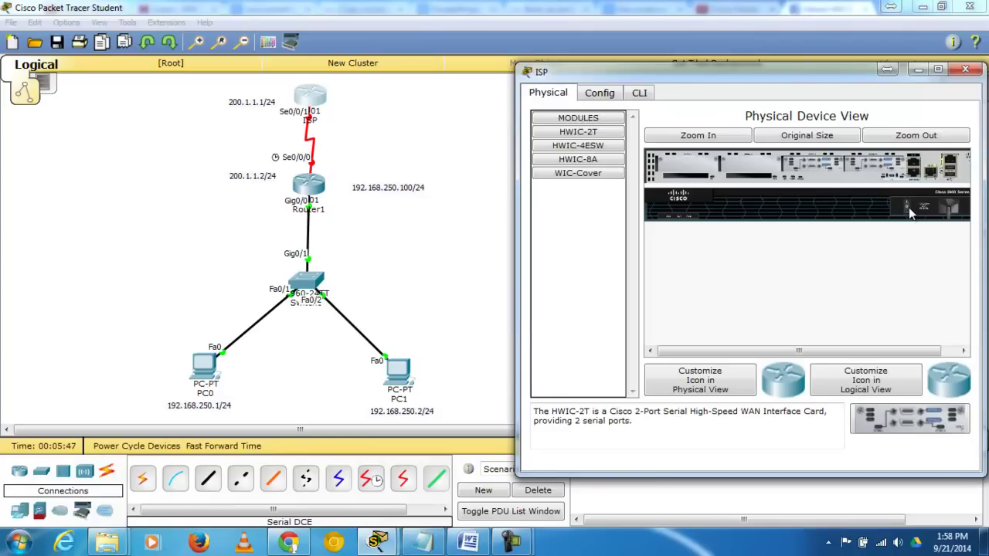
click(638, 94)
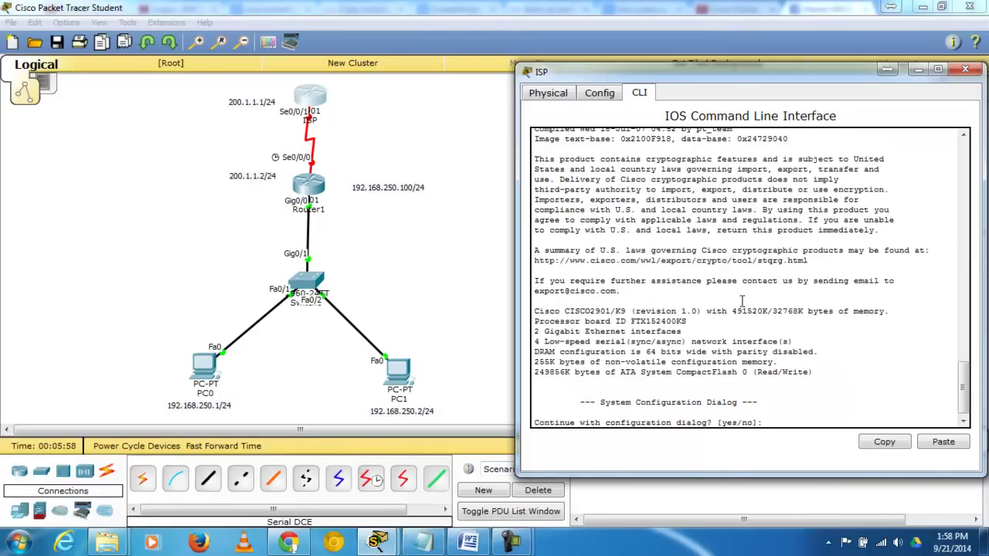
Step: Run the ISP setup dialog with host name ISP, enter the enable secret and password, and skip SNMP
text(y)
key(Return)
text(y)
key(Return)
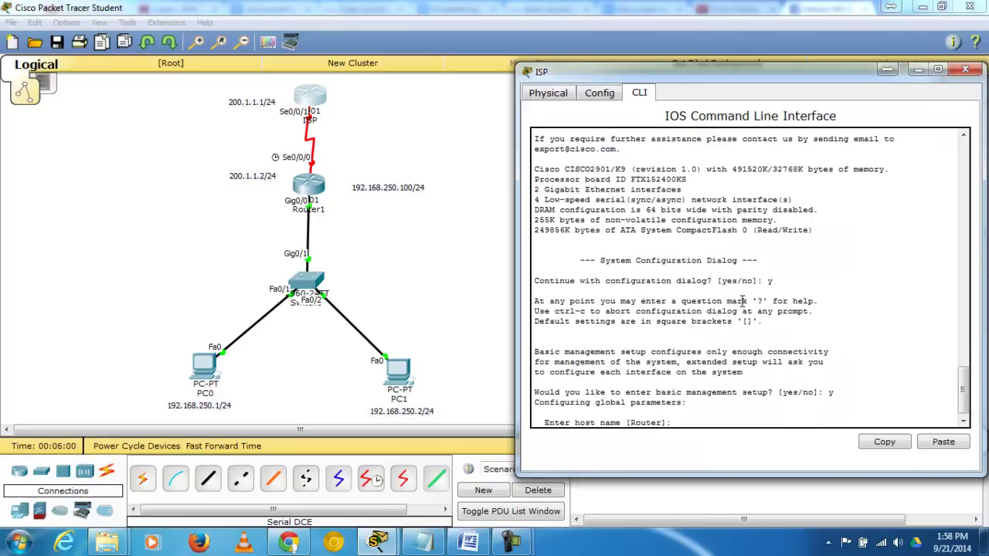
text(ISP)
key(Return)
text(cisco)
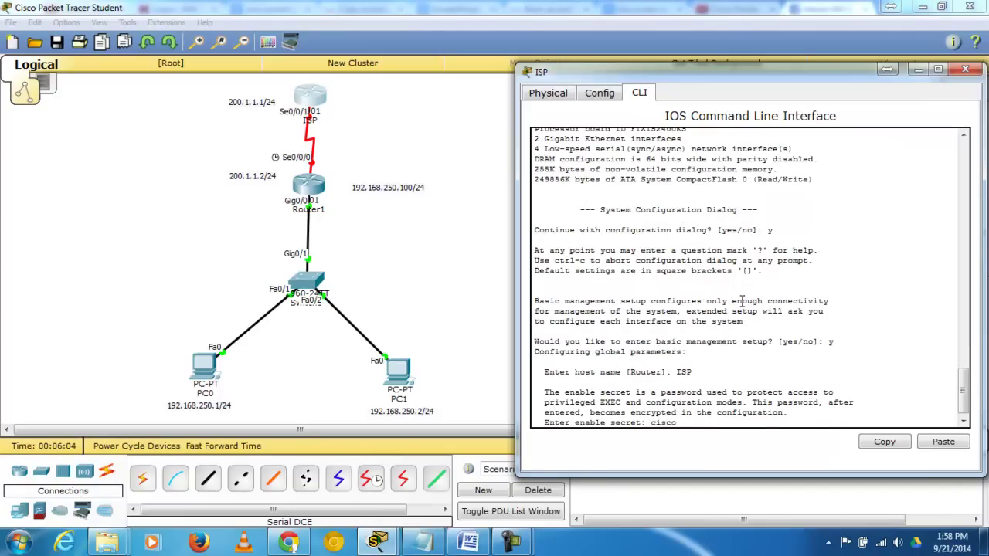
key(Return)
text(cisc)
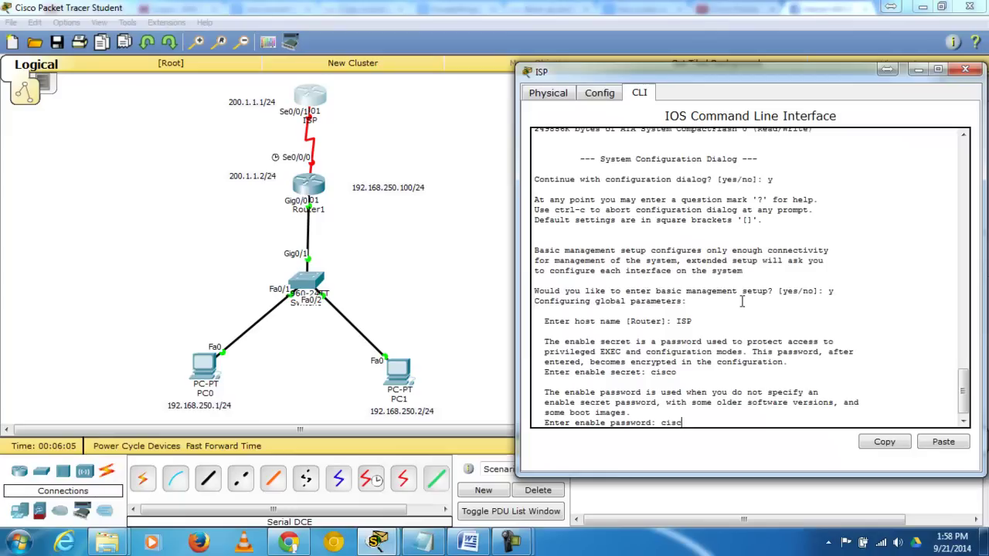
text(o1)
key(Return)
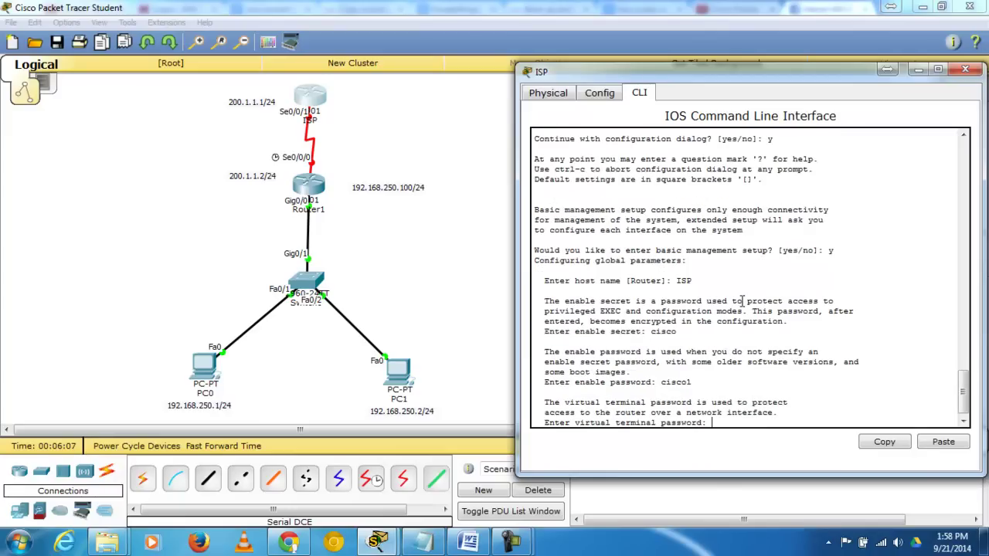
text(cisco)
key(Return)
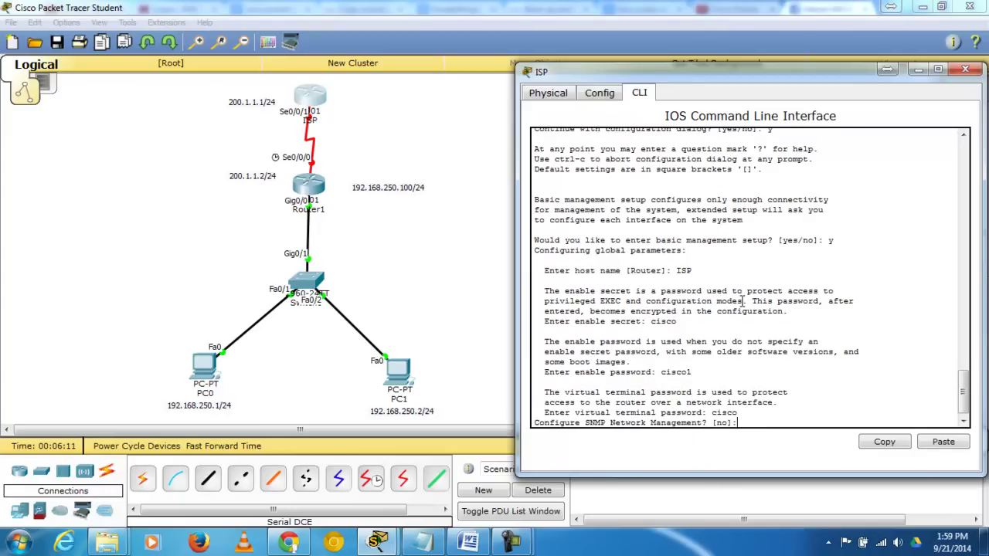
key(Return)
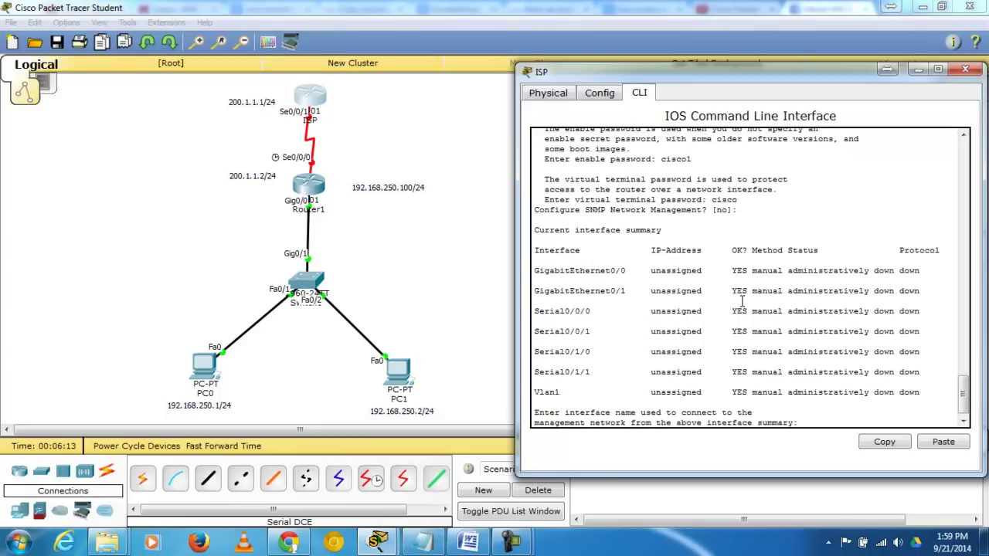
Step: Give Serial0/0/1 address 200.1.1.1 with the default mask, save with option 2, and close the window
text(serial0/0/1)
key(Return)
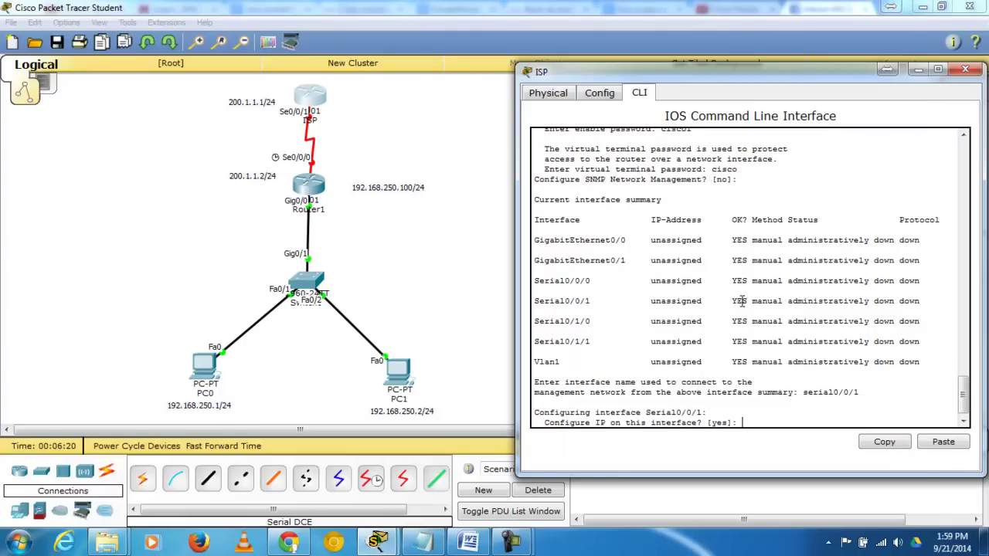
key(Return)
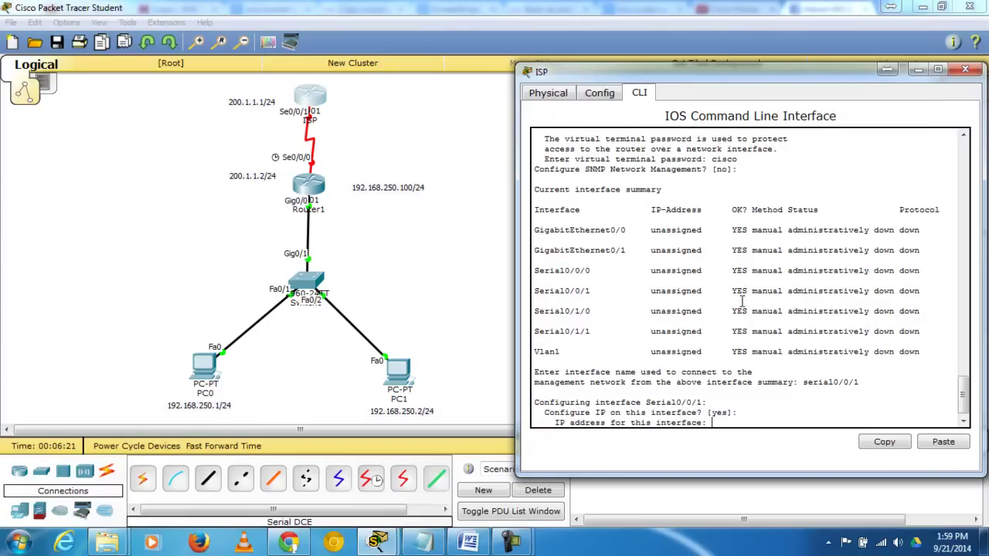
text(200/1)
key(BackSpace)
key(BackSpace)
text(.1.1.1)
key(Return)
key(Return)
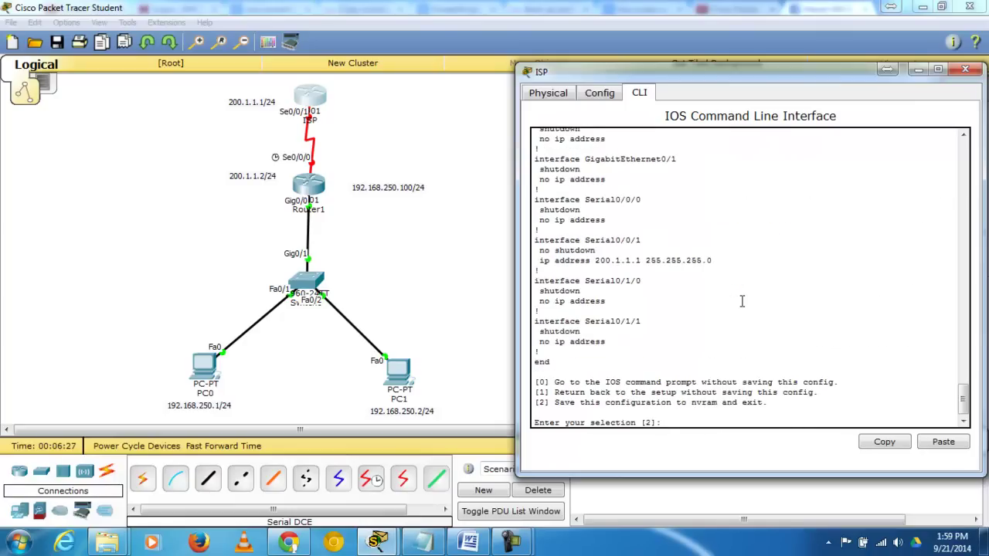
text(2)
key(Return)
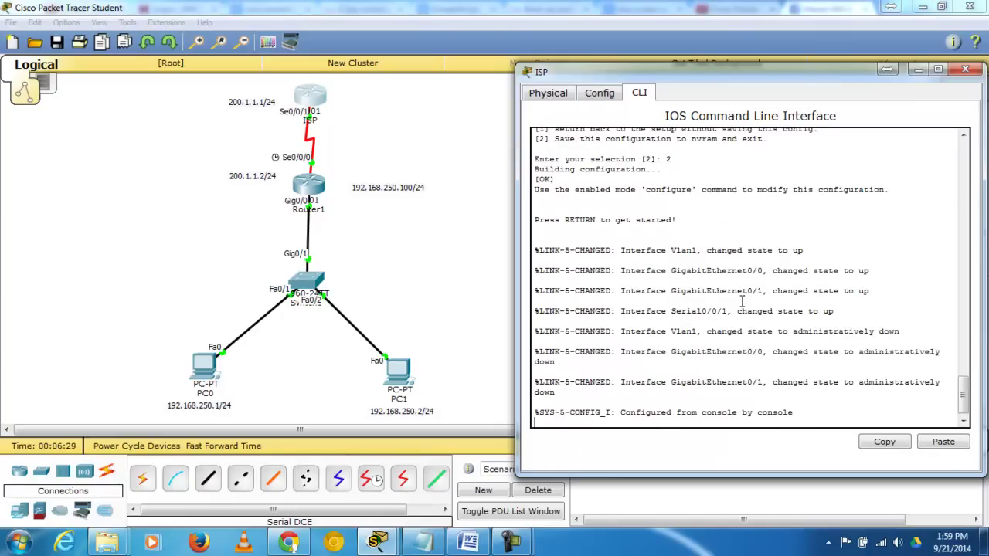
key(Return)
text(exit)
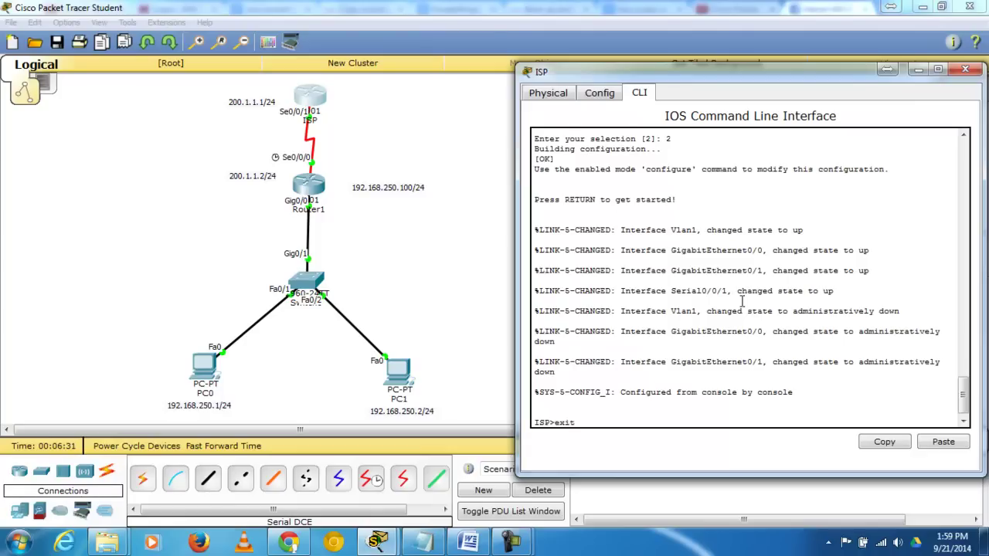
key(Return)
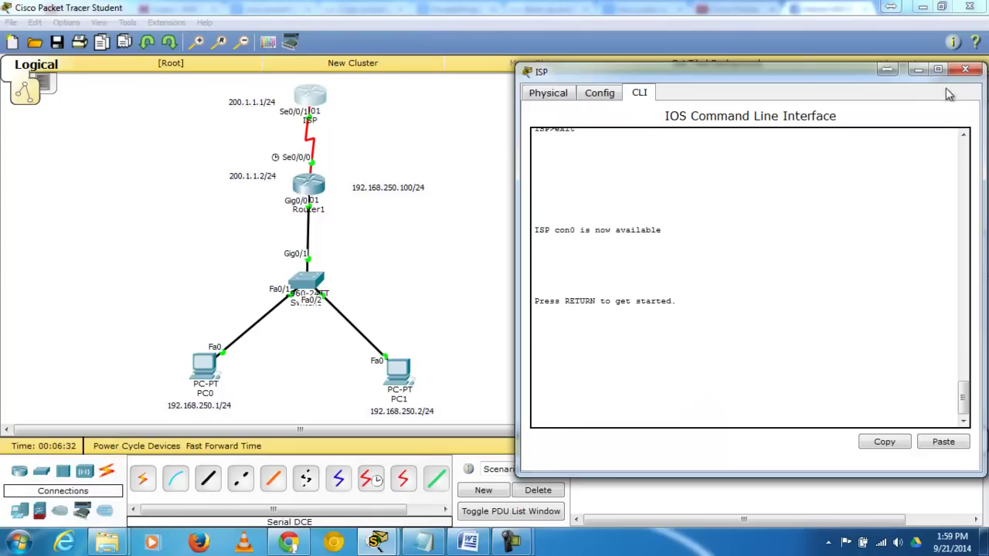
click(965, 70)
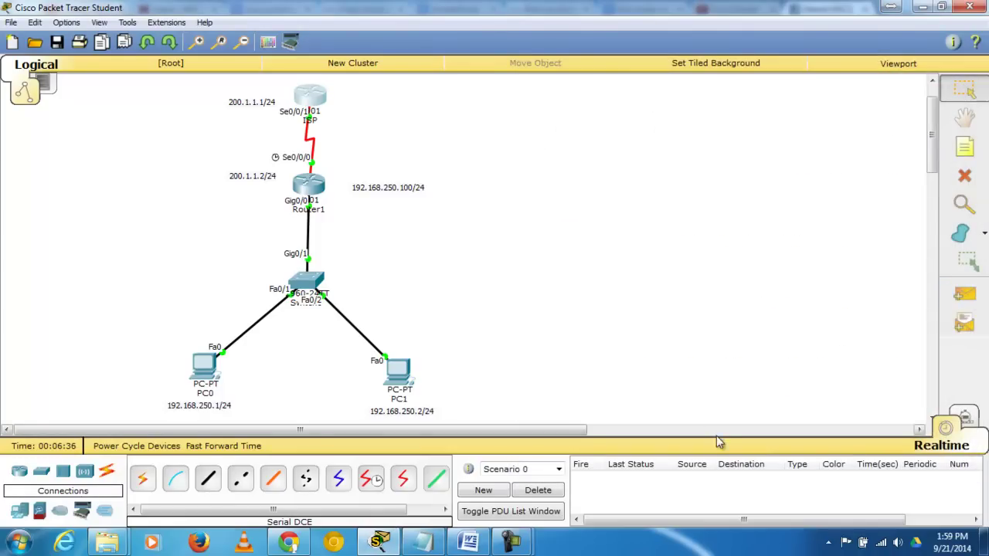
Step: Send simple PDU pings PC0→Router1, PC1→Router1 and PC0→PC1
click(965, 295)
click(202, 364)
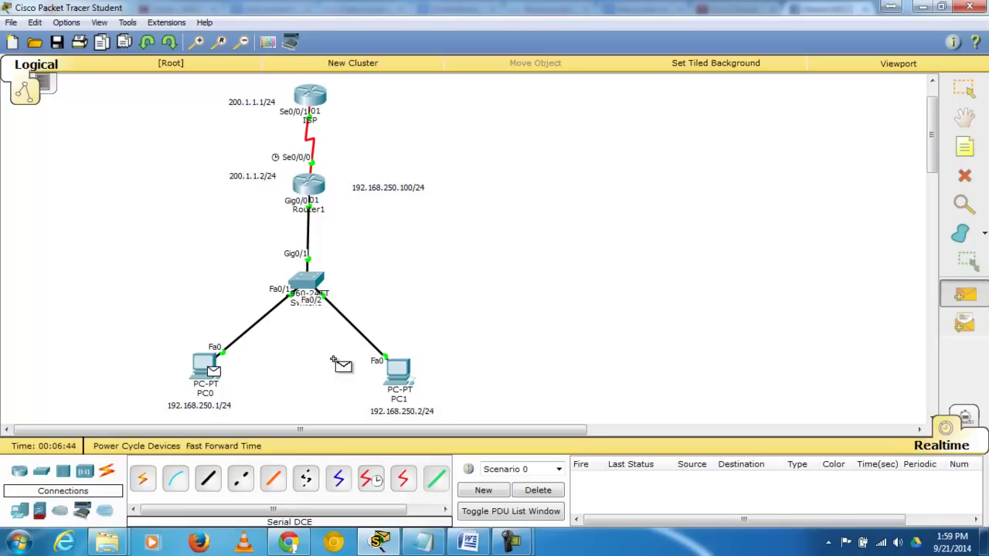
click(309, 183)
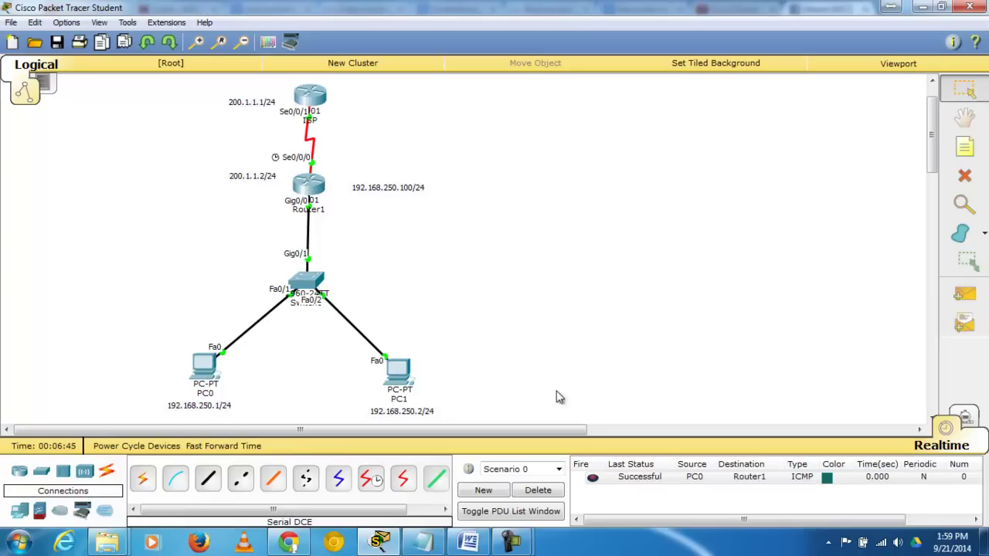
click(966, 296)
click(399, 379)
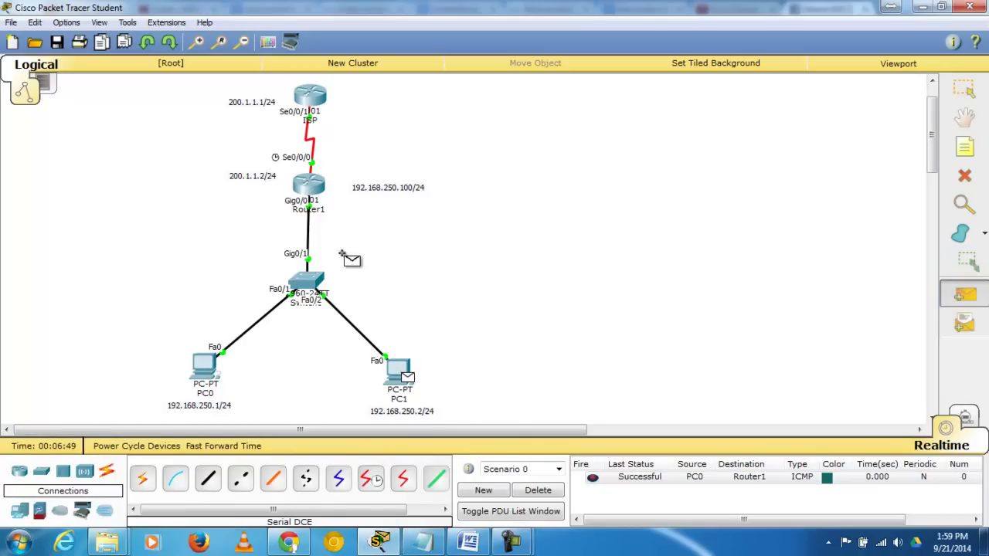
click(309, 183)
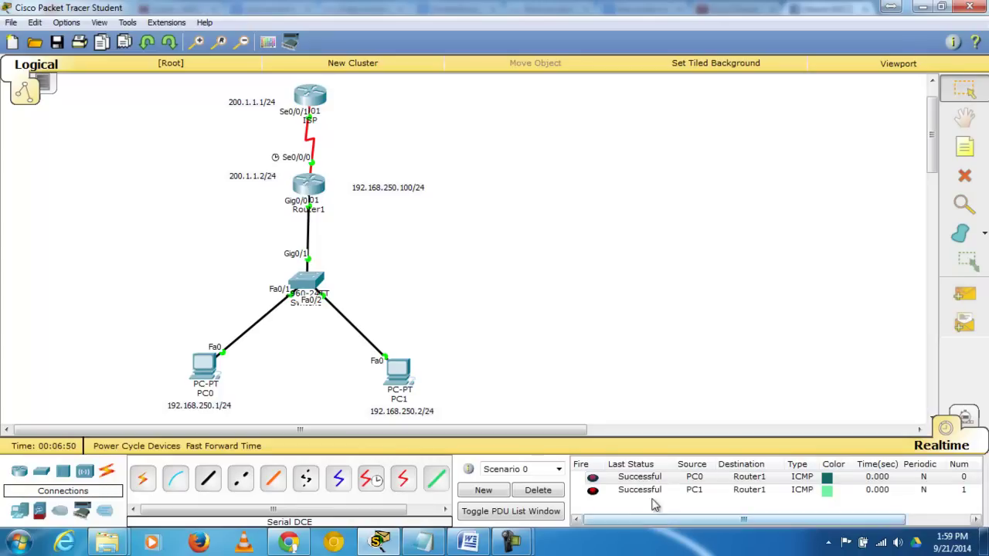
click(964, 295)
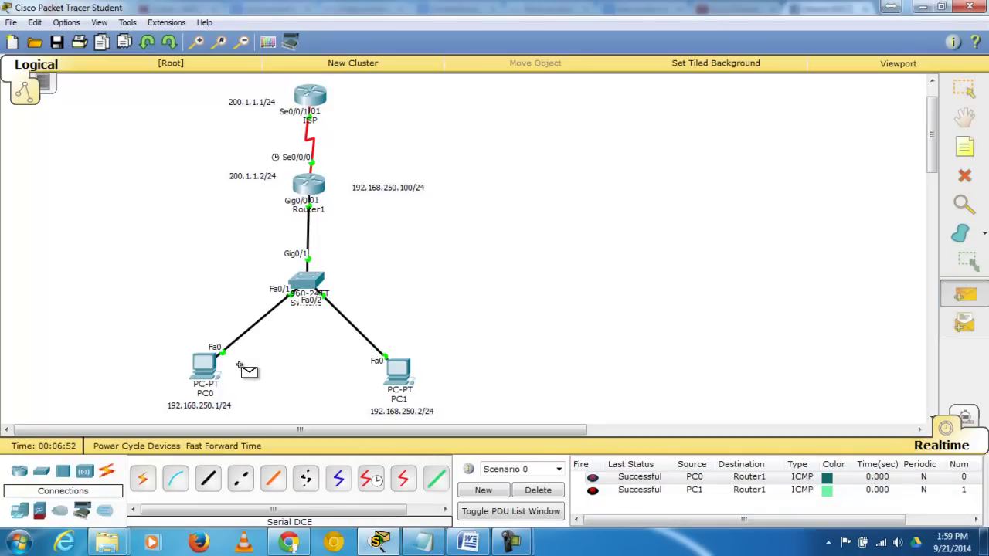
click(205, 366)
click(406, 374)
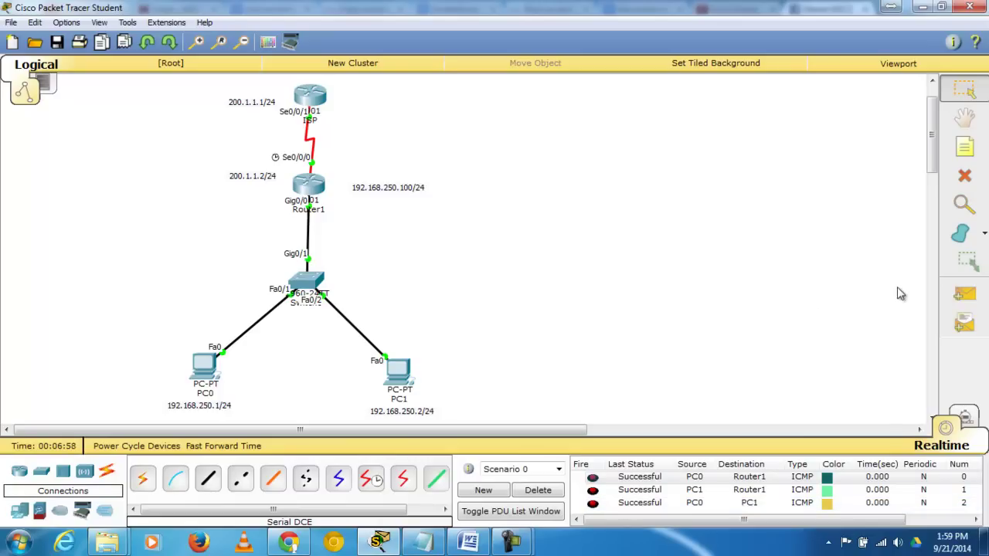
Step: Send simple PDU pings ISP→Router1 and Router1→ISP and check the results list
click(965, 293)
click(313, 96)
click(307, 186)
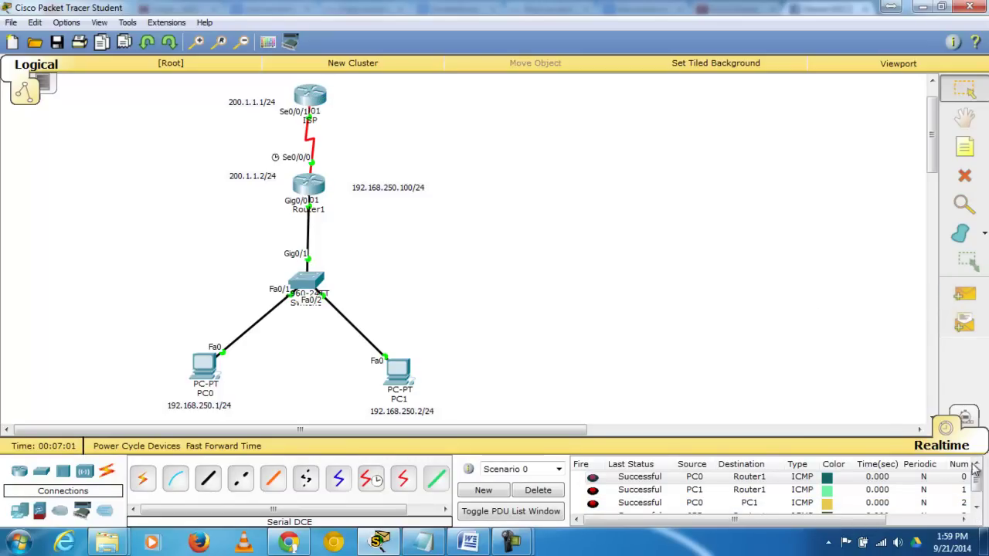
scroll(977, 483, down, 1)
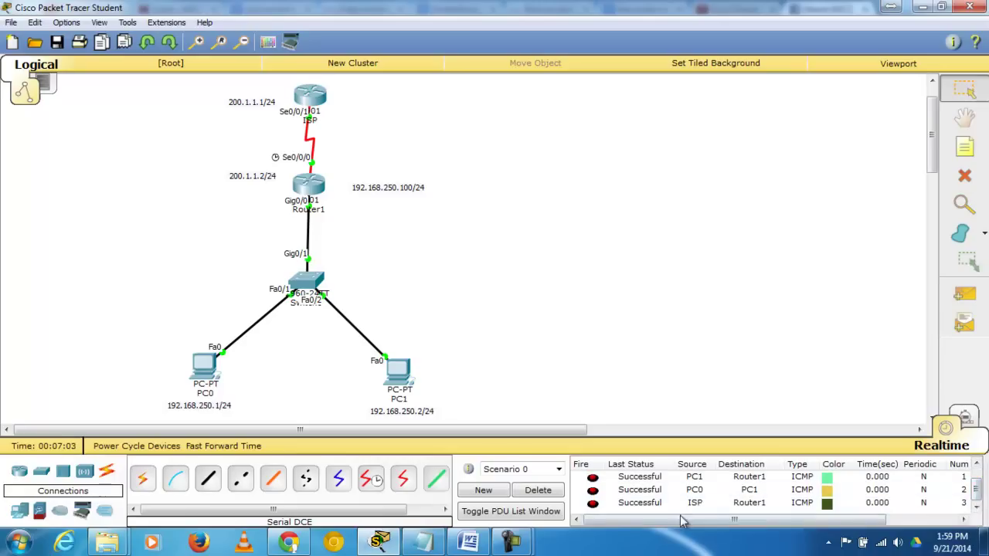
click(977, 297)
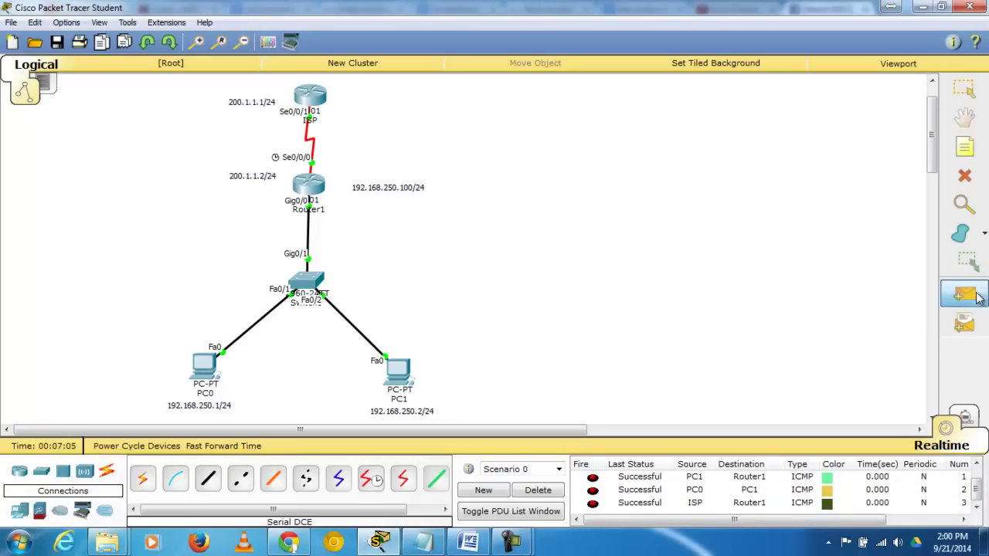
click(309, 184)
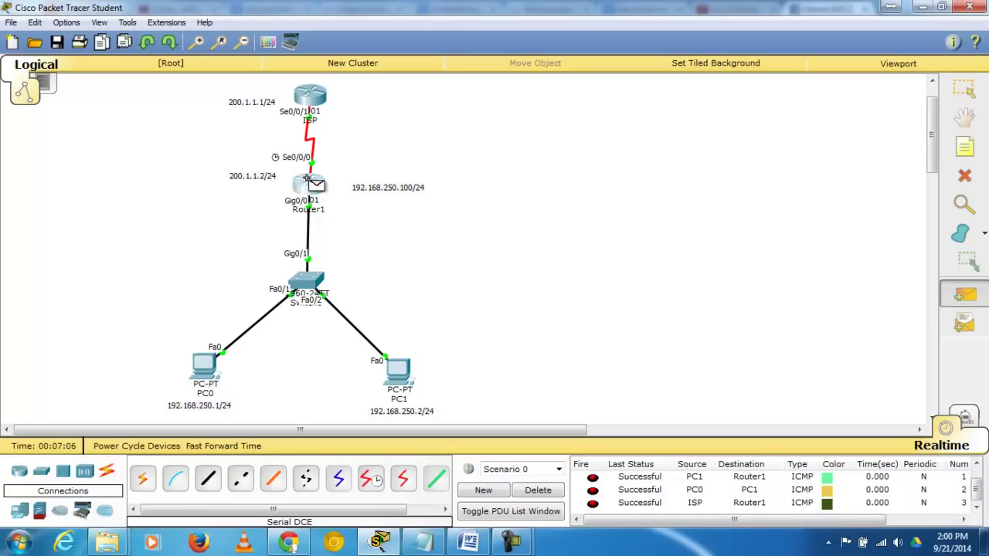
click(309, 96)
scroll(976, 481, up, 2)
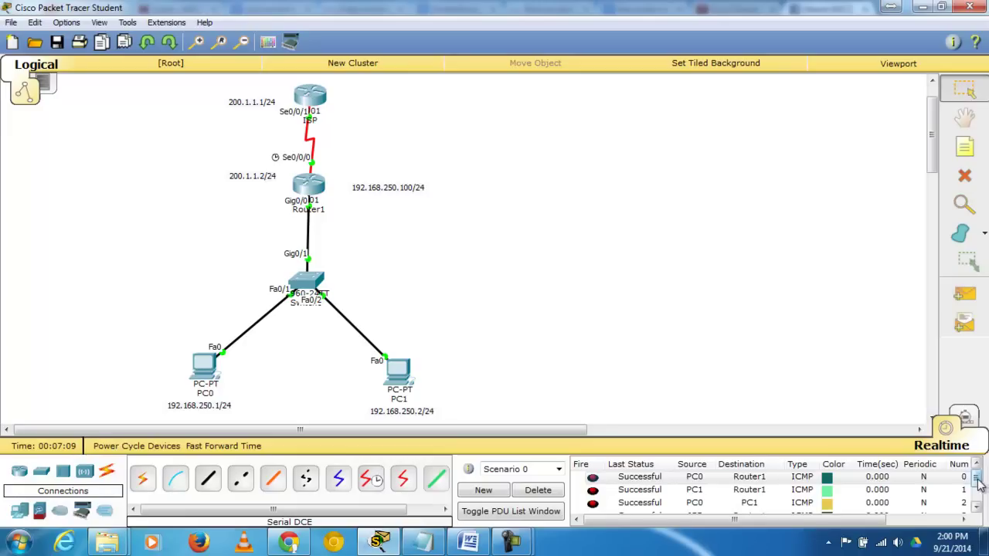
scroll(978, 480, down, 2)
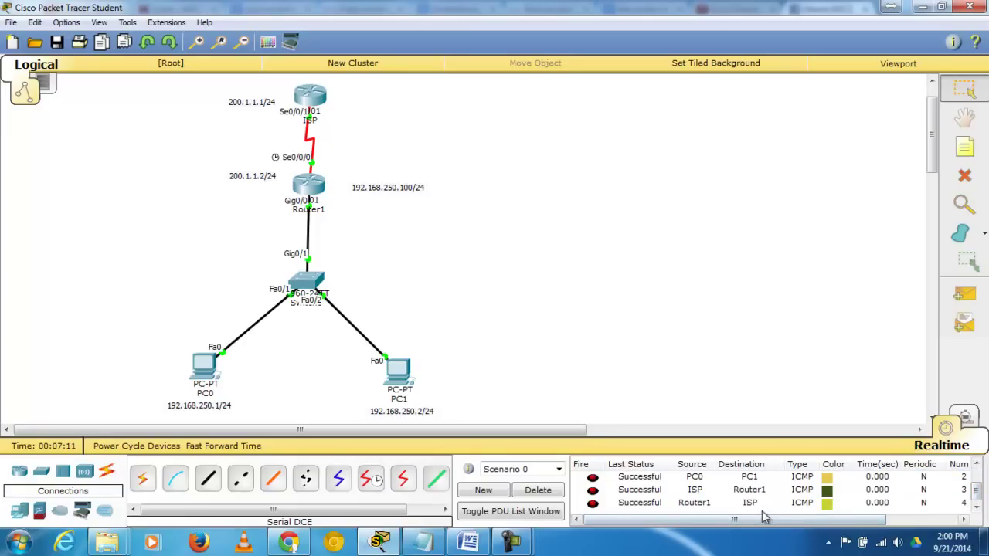